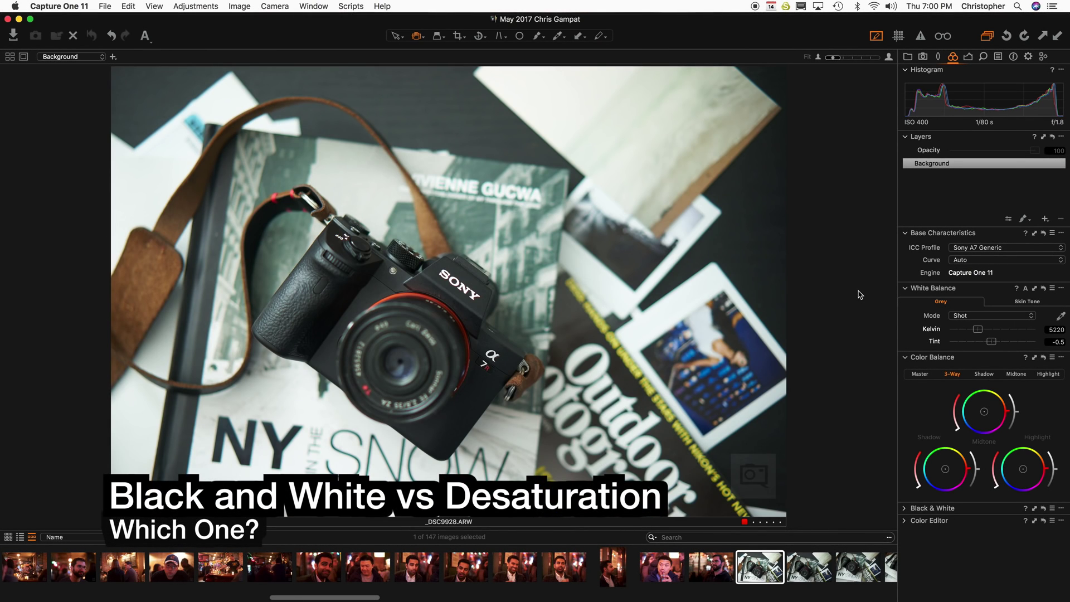
# - Reset all adjustments on the bearded man portrait _DSC0059
pyautogui.press('Left')
pyautogui.press('Left')
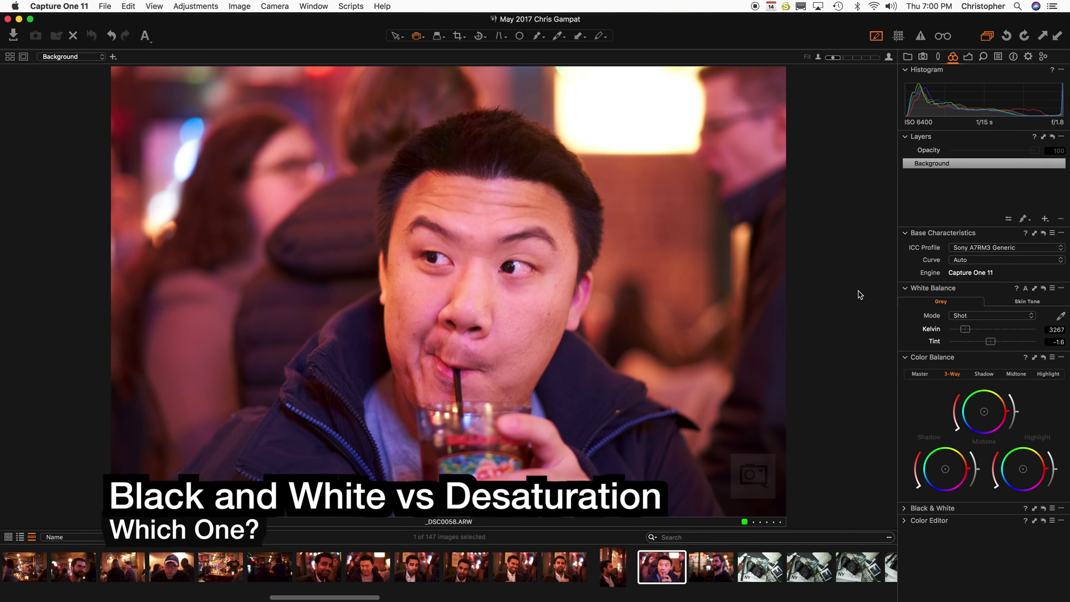
pyautogui.press('Right')
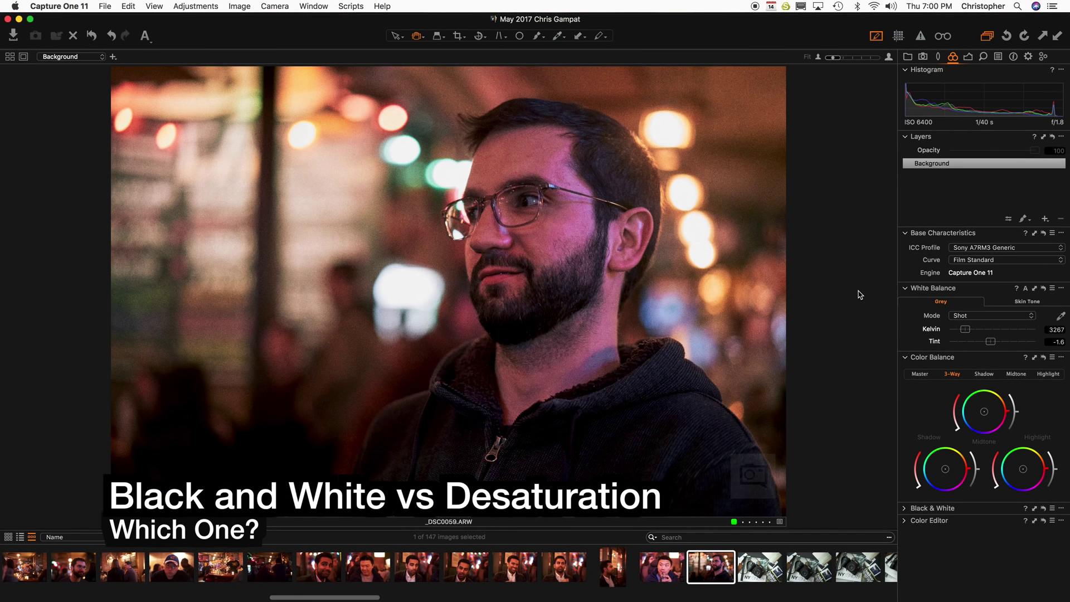
pyautogui.click(200, 5)
pyautogui.click(201, 173)
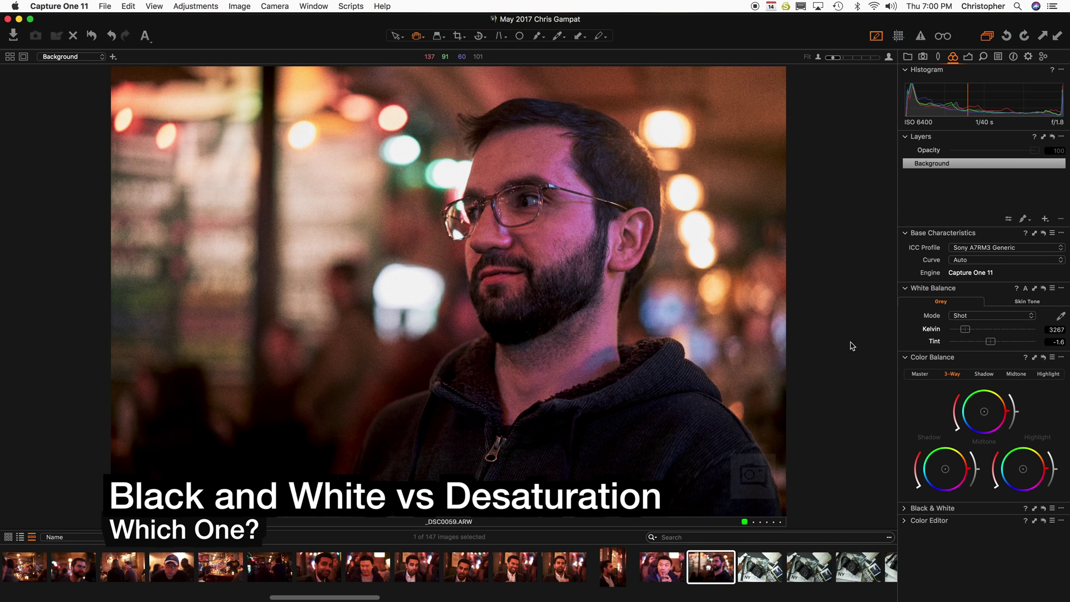
# - Browse back through the filmstrip from the bar photos to the dark rink photo _DSC0035
pyautogui.press('Left')
pyautogui.press('Left')
pyautogui.press('Left')
pyautogui.press('Left')
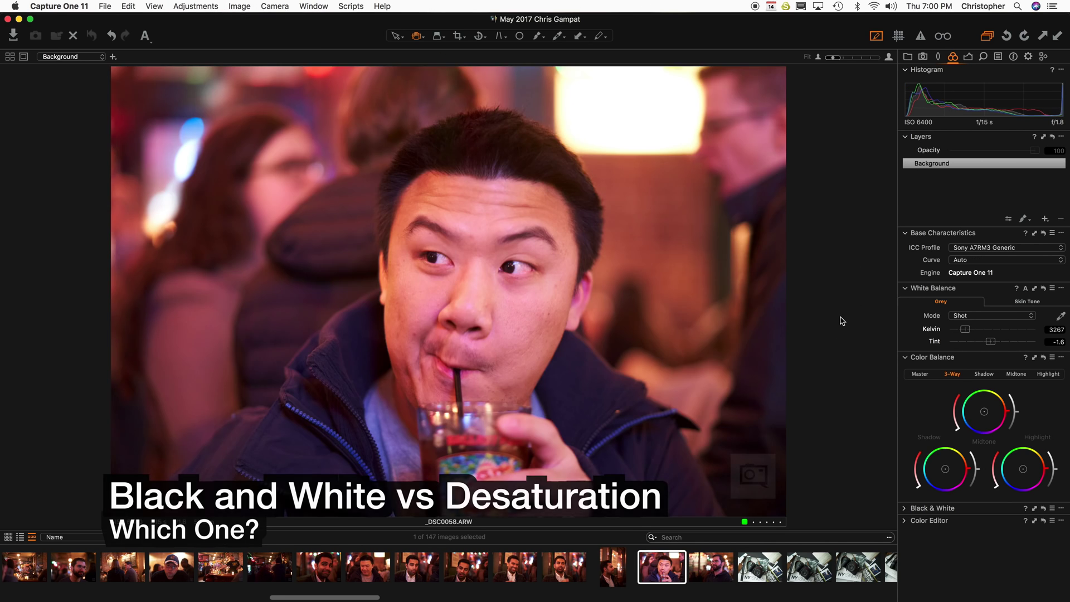
pyautogui.press('Left')
pyautogui.press('Left')
pyautogui.press('Left')
pyautogui.press('Left')
pyautogui.press('Left')
pyautogui.press('Left')
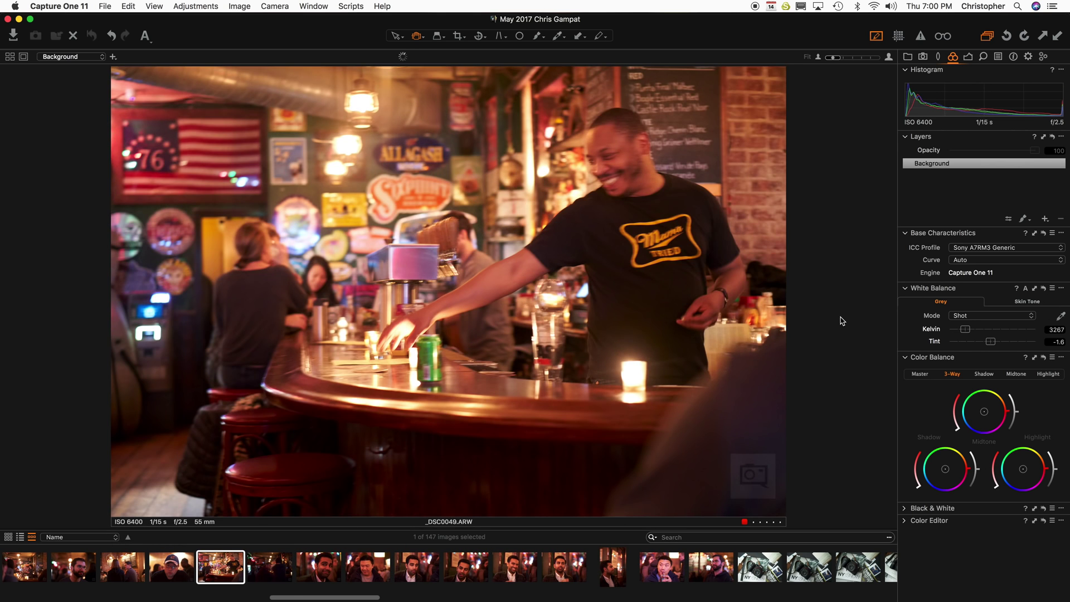
pyautogui.press('Left')
pyautogui.press('Left')
pyautogui.press('Right')
pyautogui.press('Left')
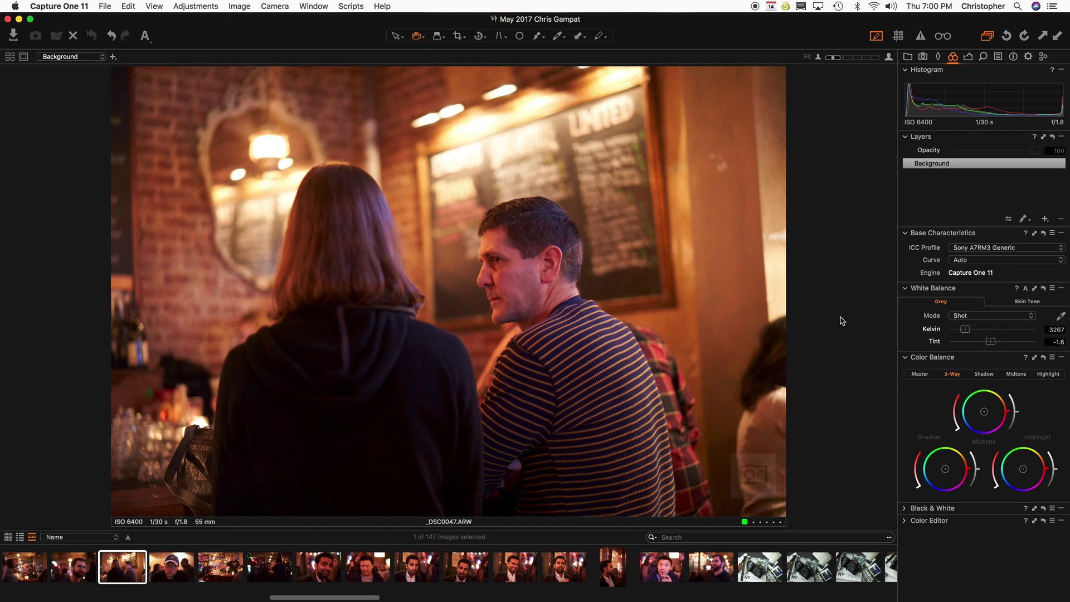
pyautogui.press('Left')
pyautogui.press('Left')
pyautogui.press('Left')
pyautogui.press('Left')
pyautogui.press('Left')
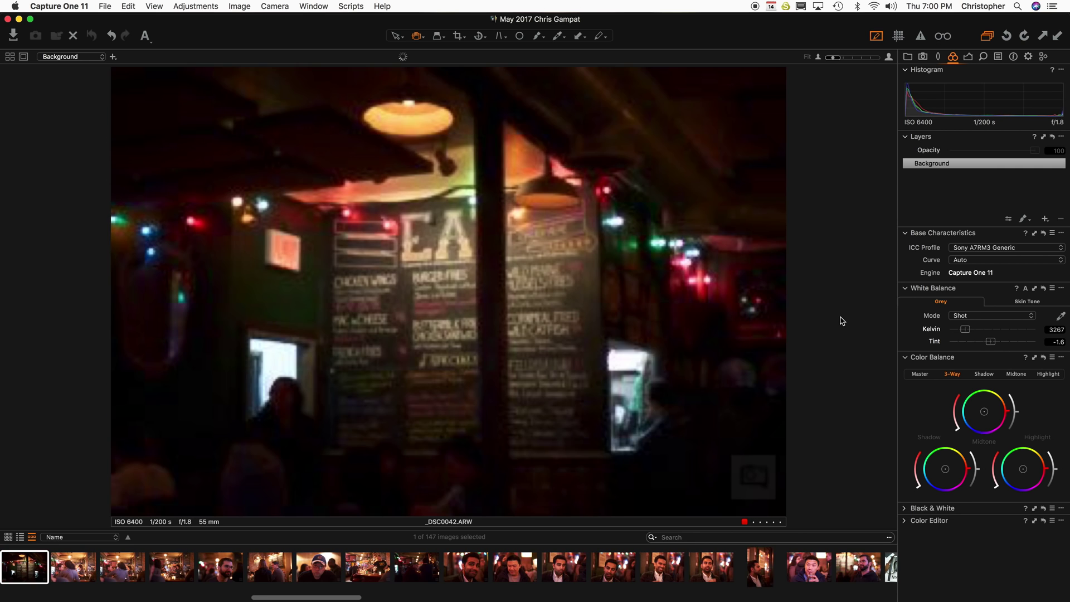
pyautogui.press('Left')
pyautogui.press('Left')
pyautogui.press('Left')
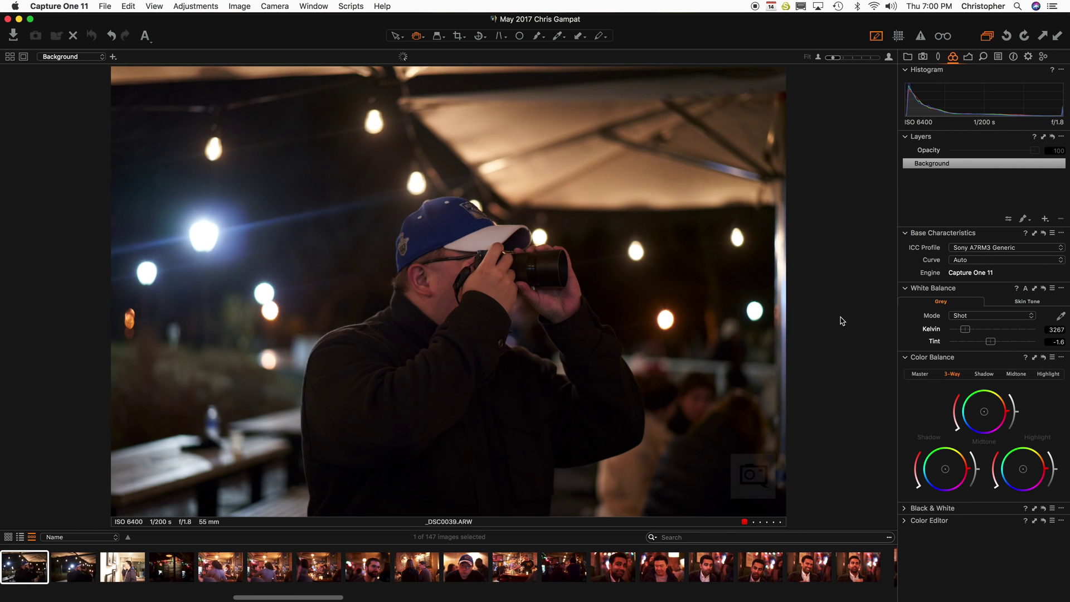
pyautogui.press('Left')
pyautogui.press('Right')
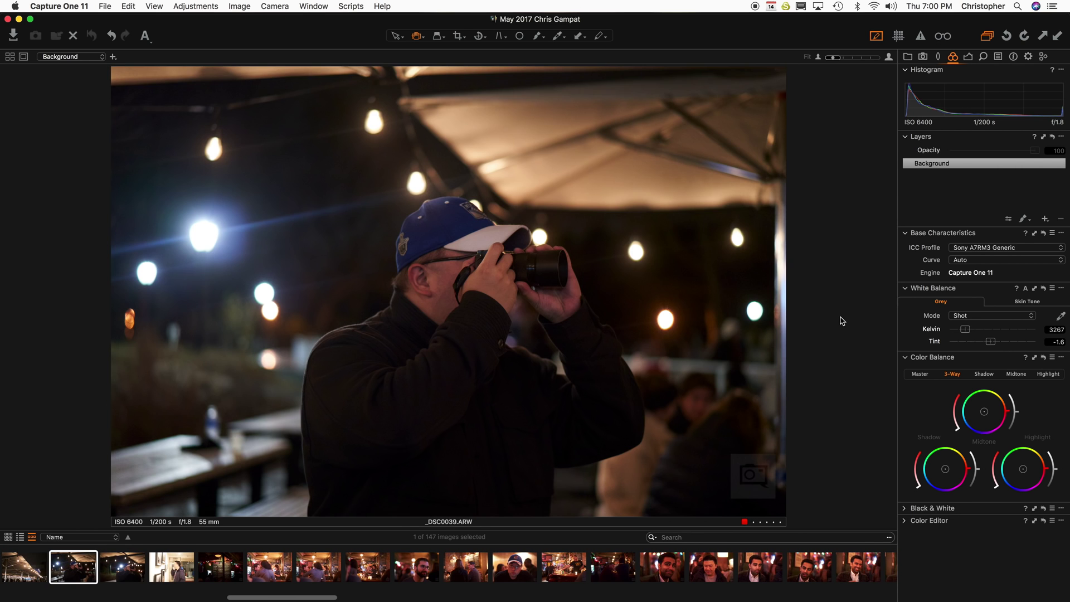
pyautogui.press('Left')
pyautogui.press('Left')
pyautogui.press('Left')
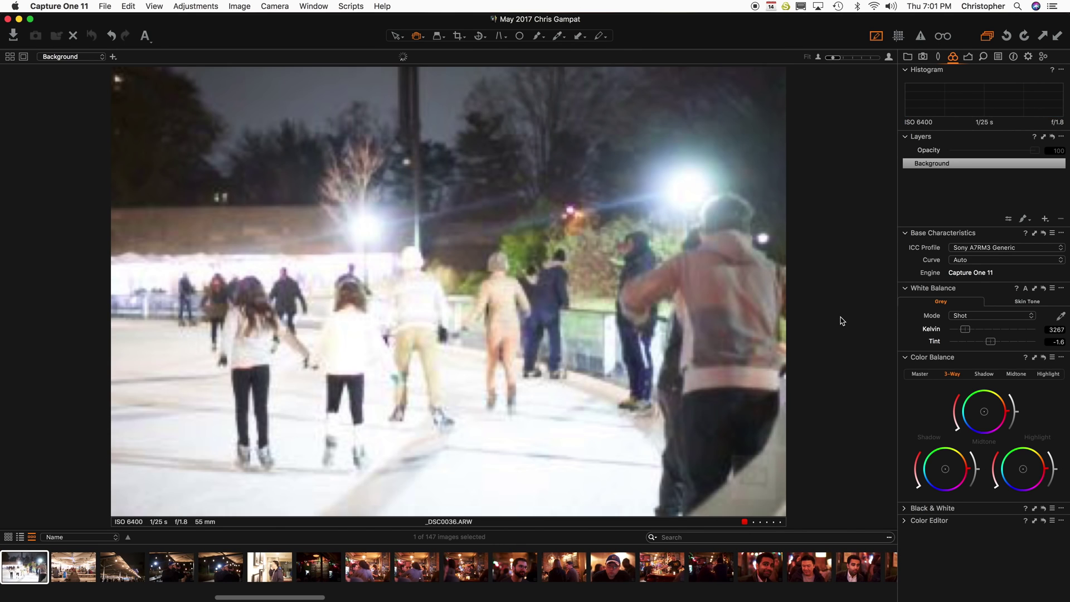
pyautogui.press('Left')
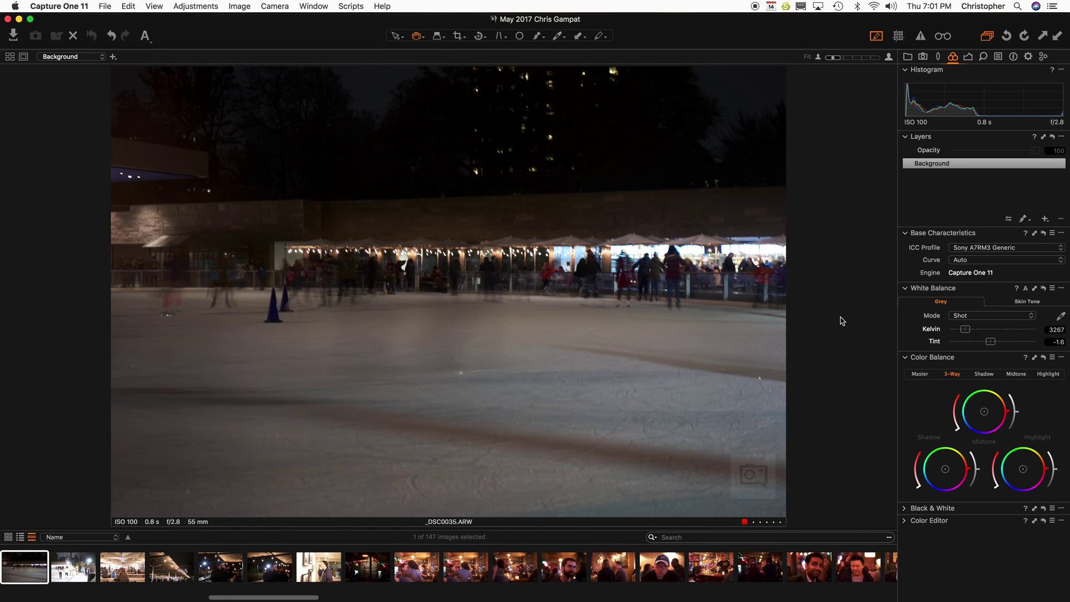
# - Move forward through the filmstrip and settle on the crowded bar photo _DSC0045
pyautogui.press('Right')
pyautogui.press('Right')
pyautogui.press('Right')
pyautogui.press('Right')
pyautogui.press('Right')
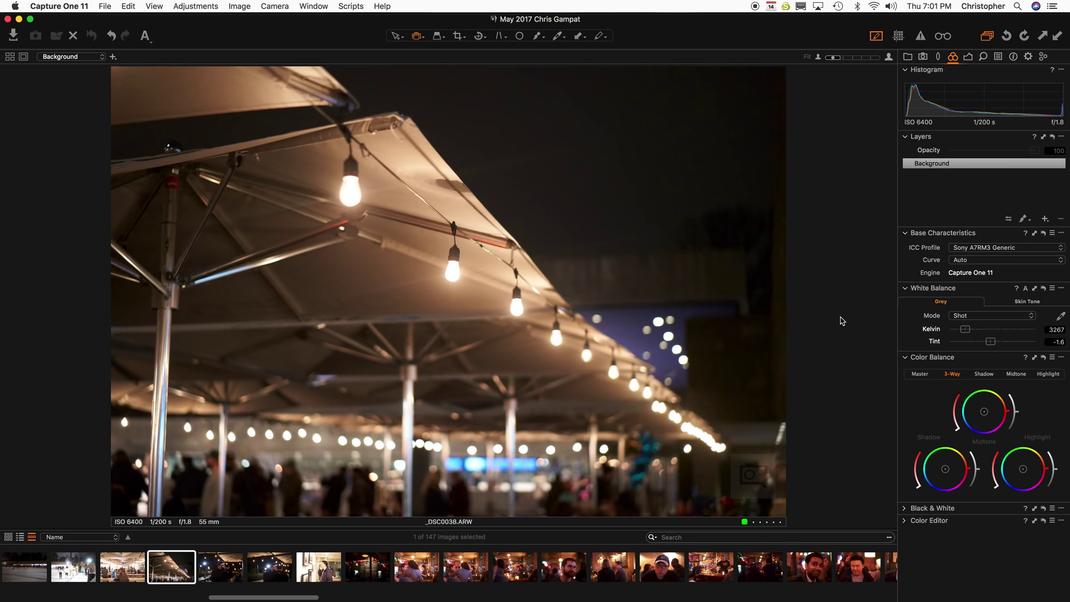
pyautogui.press('Right')
pyautogui.press('Right')
pyautogui.press('Right')
pyautogui.press('Right')
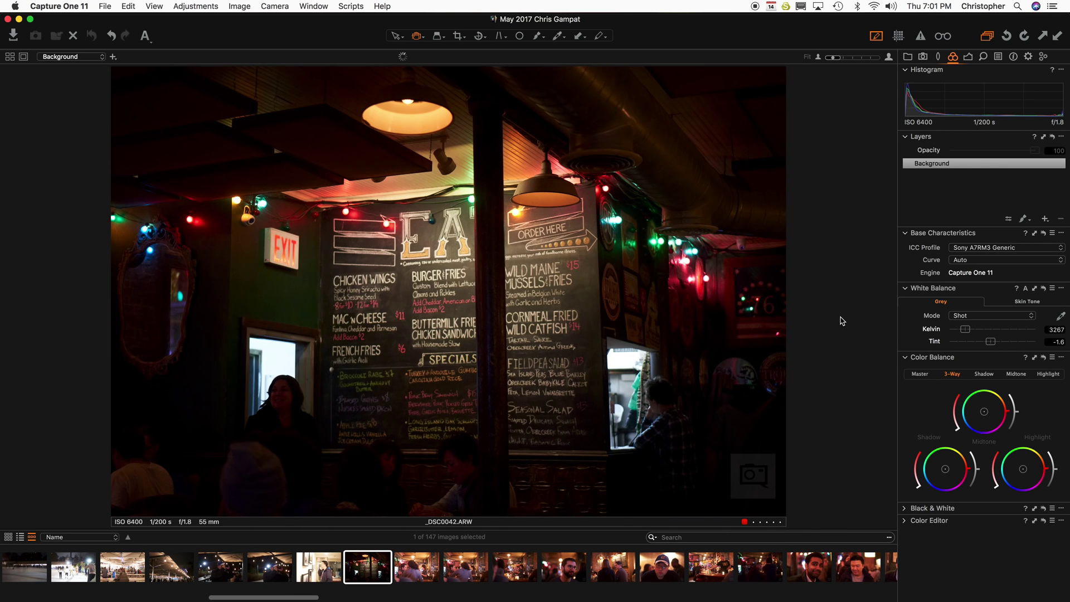
pyautogui.press('Right')
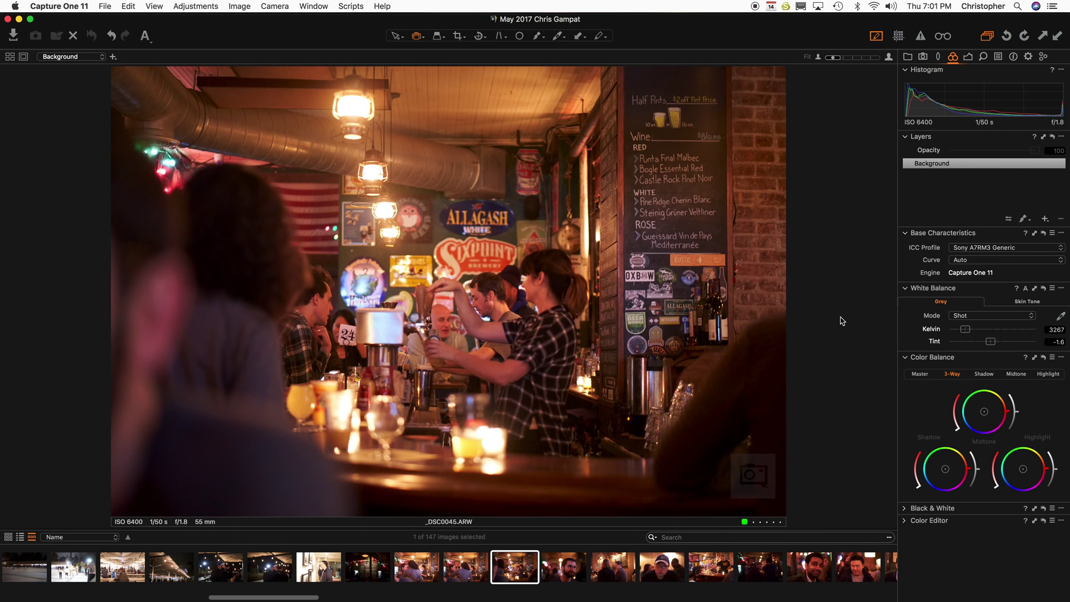
pyautogui.press('Right')
pyautogui.press('Left')
pyautogui.press('super+Tab')
# - In Chrome, scroll The Phoblographer's desaturation vs grayscale article down to its body paragraphs
pyautogui.press('Tab')
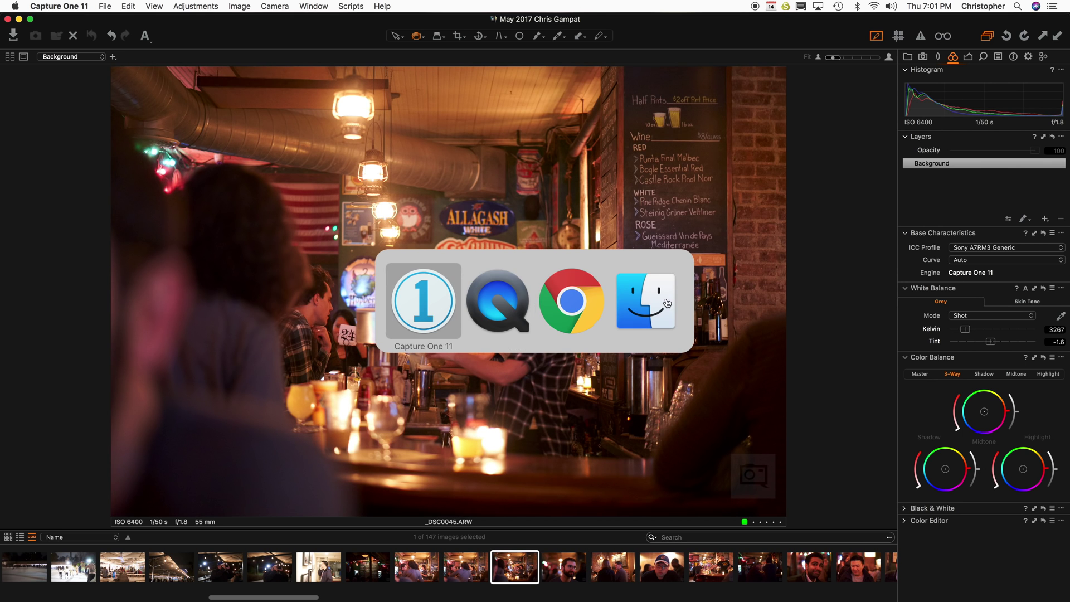
pyautogui.click(580, 303)
pyautogui.scroll(10, 583, 292)
pyautogui.scroll(3, 597, 276)
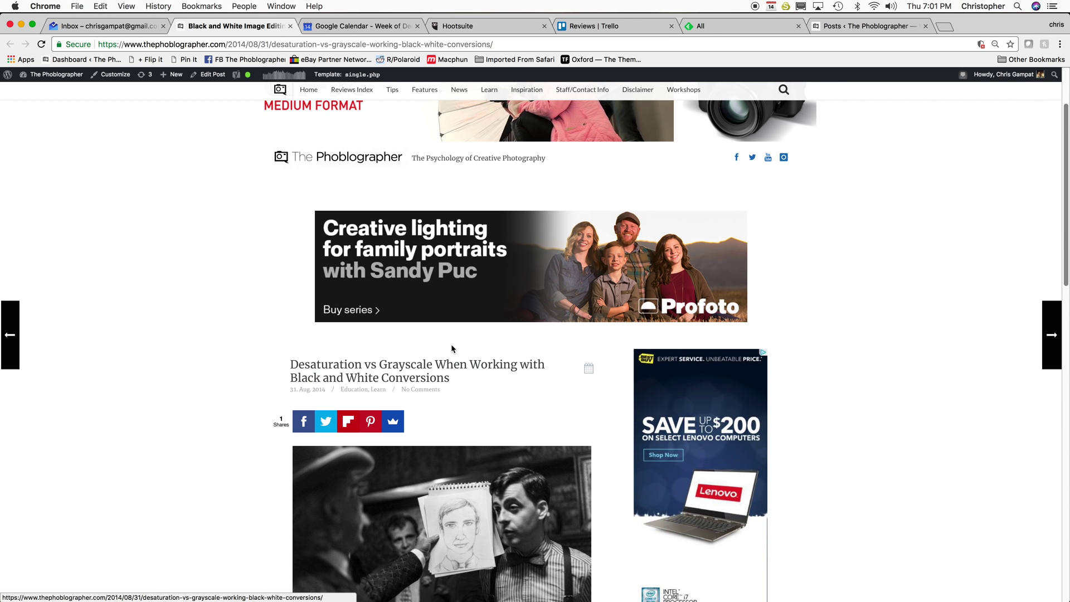
pyautogui.scroll(-3, 446, 323)
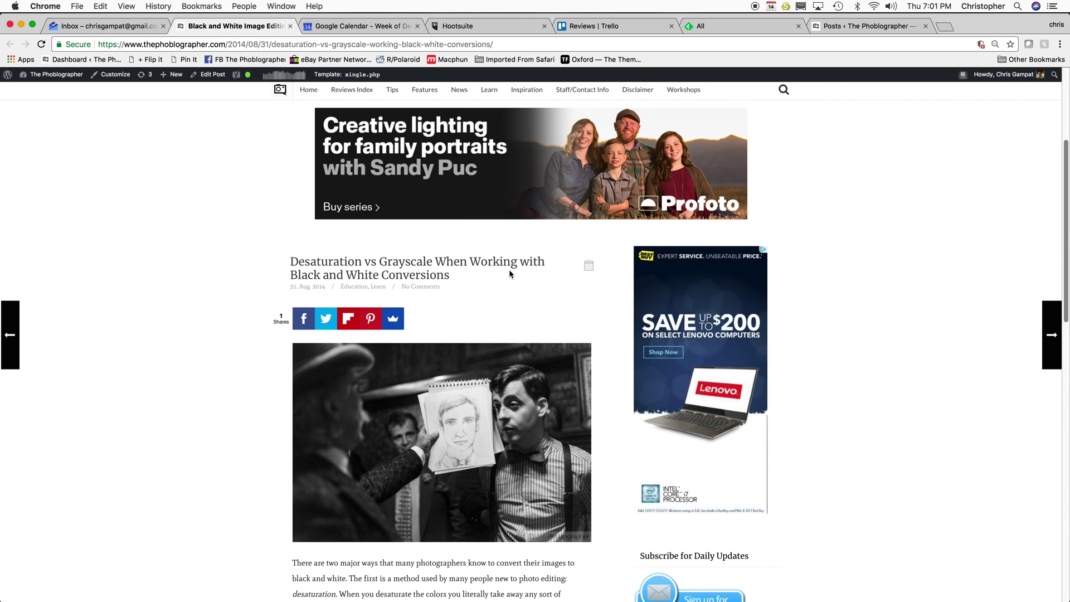
pyautogui.scroll(-2, 512, 273)
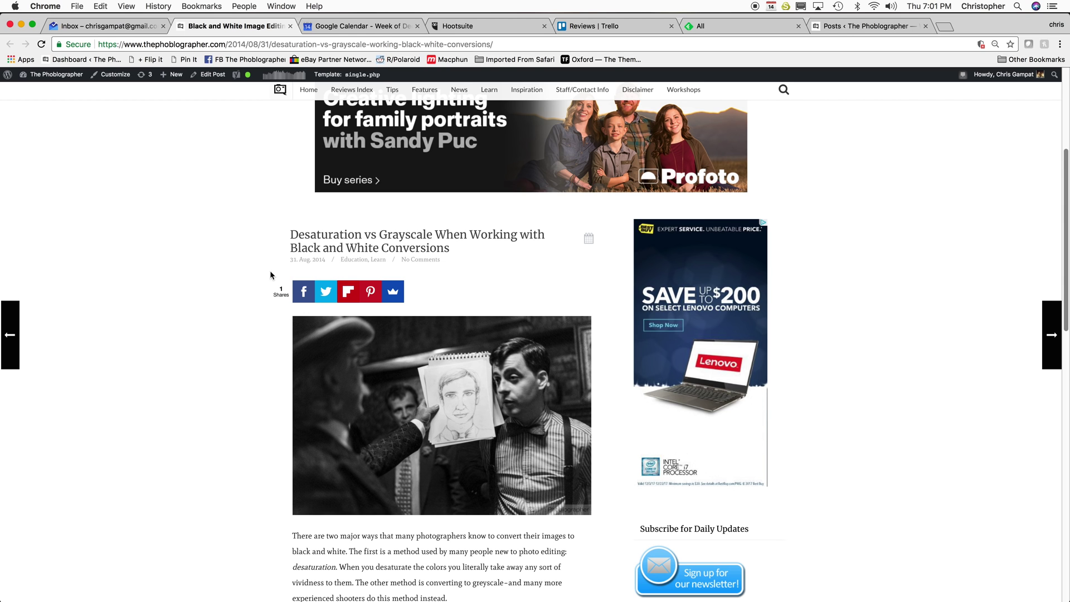
pyautogui.scroll(-1, 225, 299)
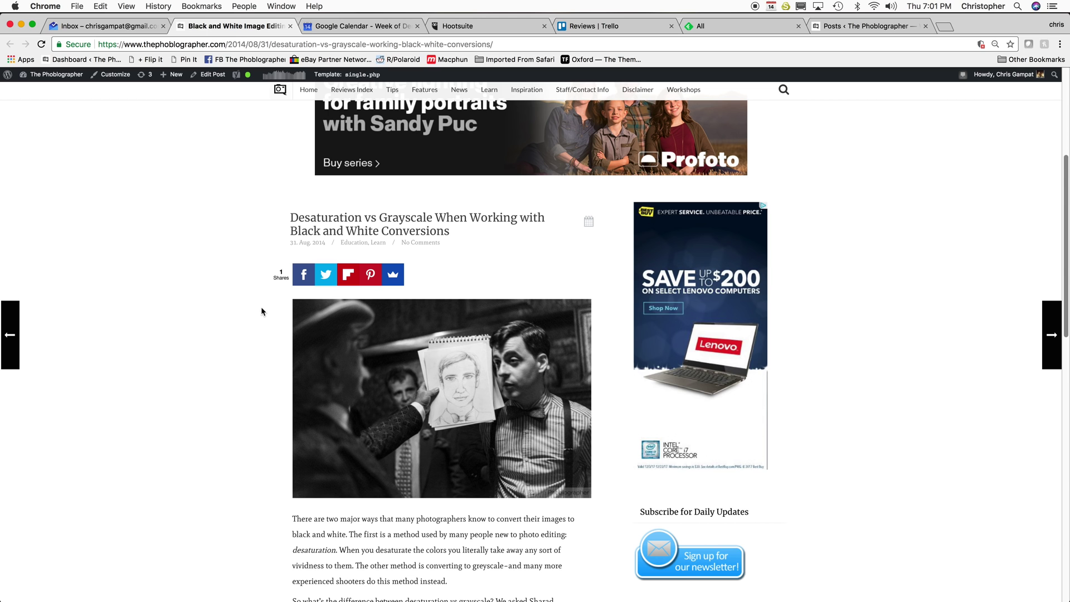
pyautogui.scroll(-10, 263, 301)
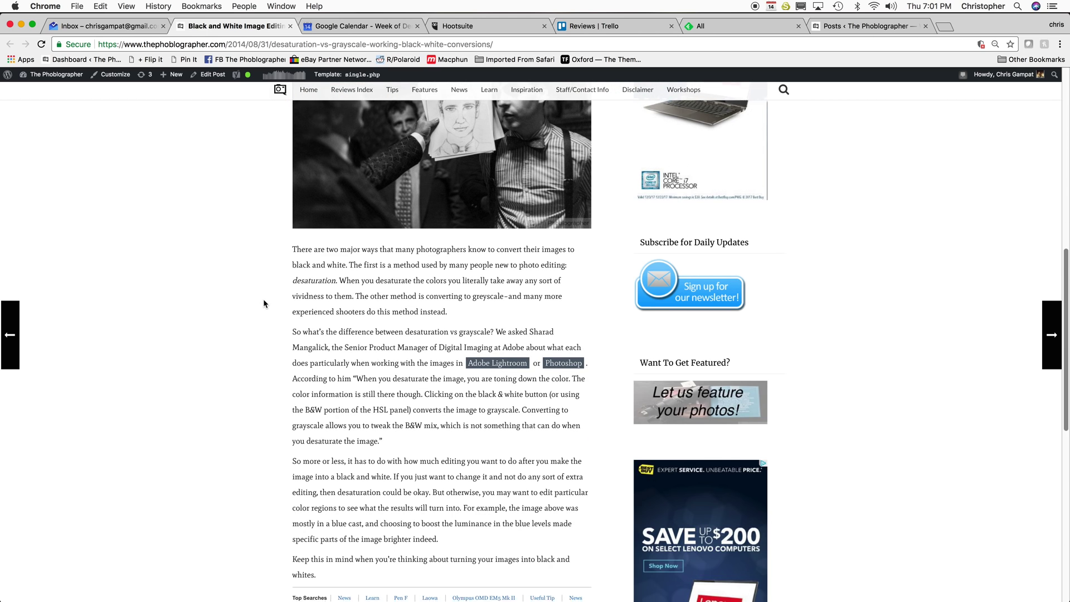
pyautogui.scroll(-2, 265, 302)
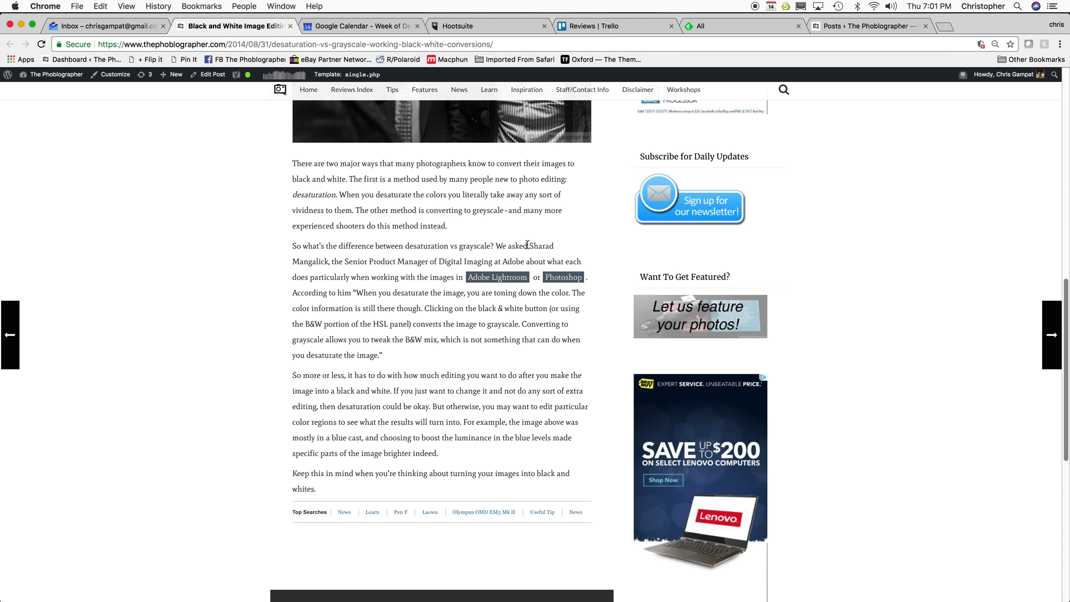
pyautogui.moveTo(527, 246)
pyautogui.mouseDown()
pyautogui.moveTo(377, 261)
pyautogui.moveTo(409, 272)
pyautogui.moveTo(415, 262)
pyautogui.moveTo(534, 263)
pyautogui.moveTo(525, 262)
pyautogui.mouseUp()
pyautogui.click(283, 286)
pyautogui.moveTo(414, 356); pyautogui.dragTo(353, 291)
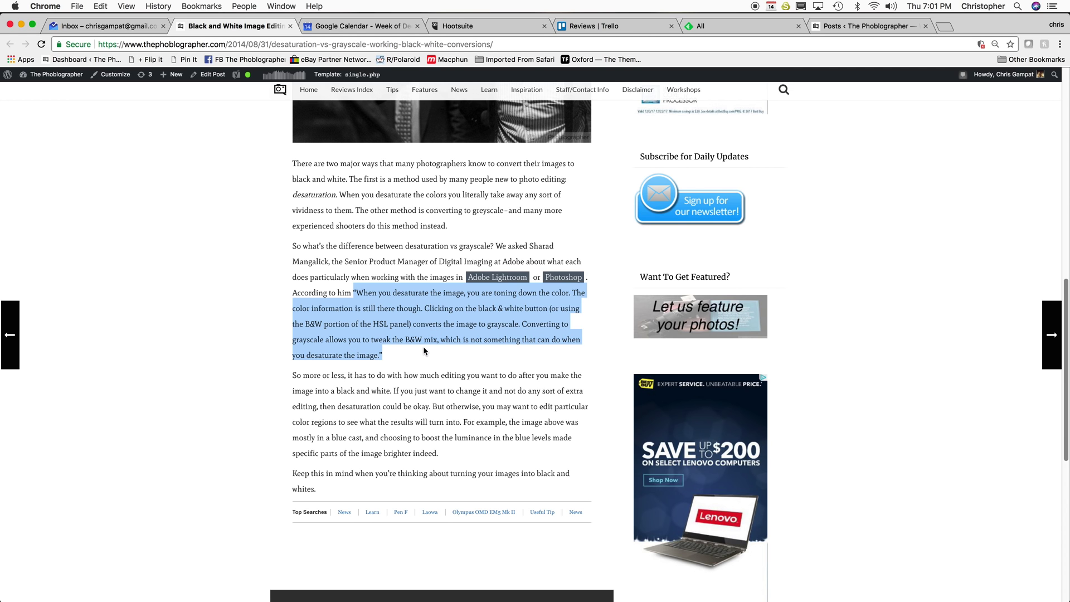
pyautogui.click(478, 357)
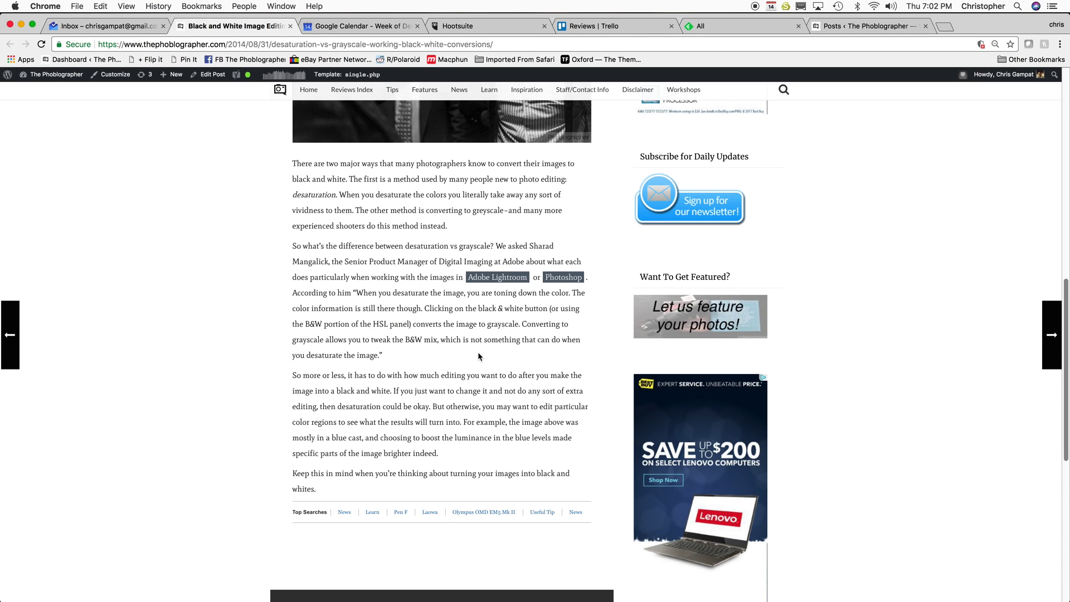
pyautogui.scroll(1, 479, 356)
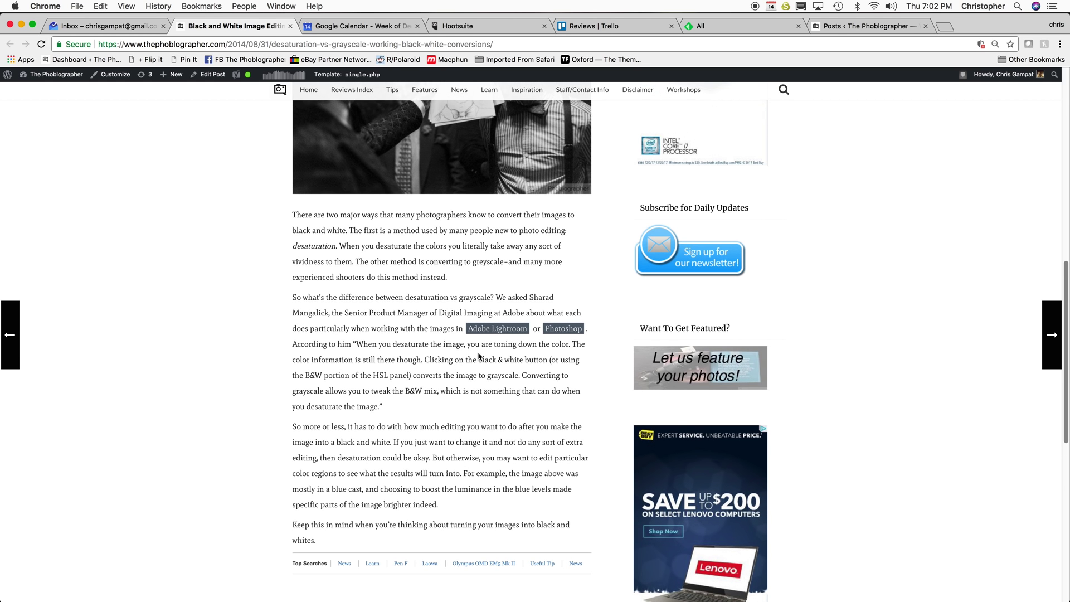
# - Back in Capture One, browse the bar thumbnails and look over the Metadata tools
pyautogui.press('super+Tab')
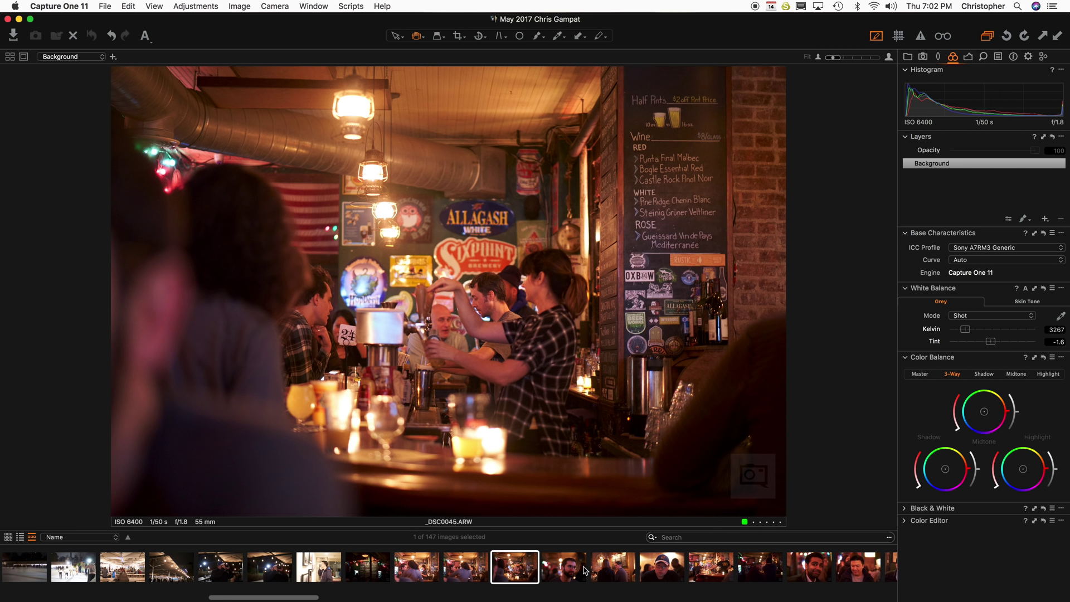
pyautogui.click(563, 569)
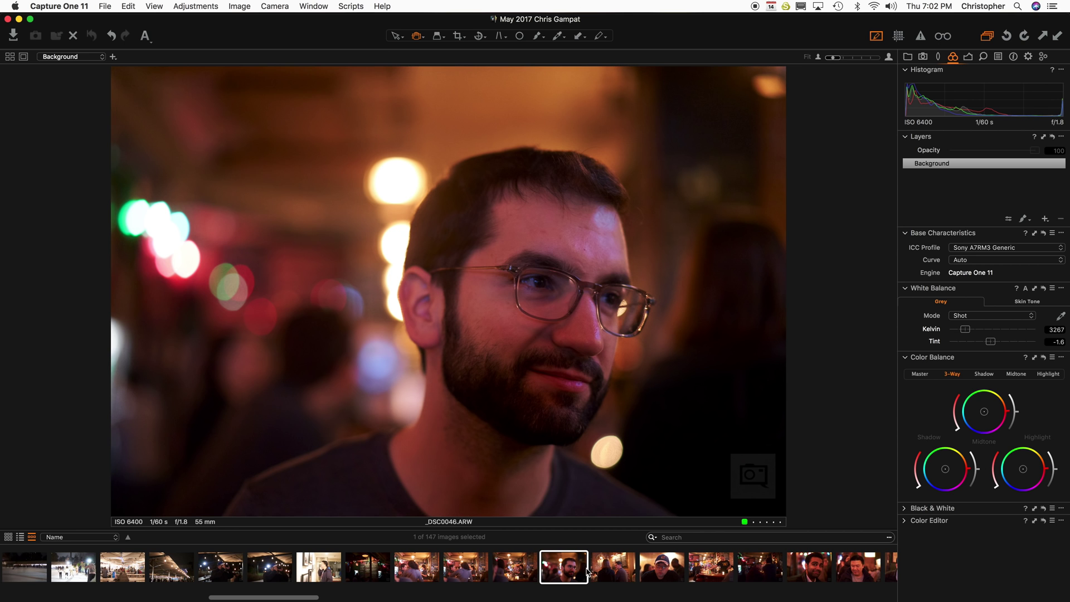
pyautogui.click(613, 568)
pyautogui.click(663, 568)
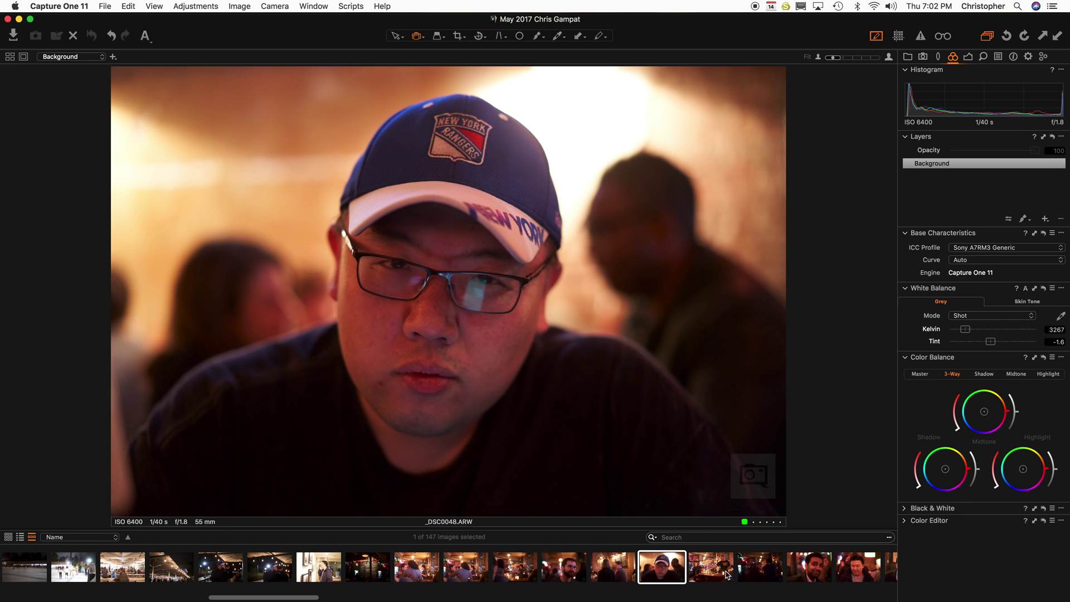
pyautogui.click(998, 56)
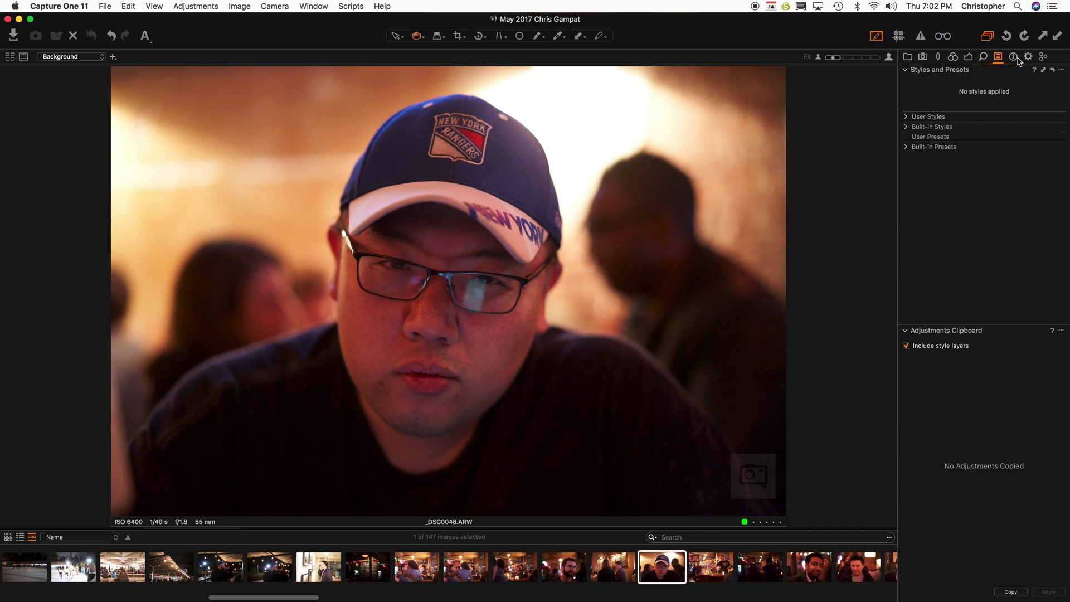
pyautogui.click(1013, 56)
pyautogui.scroll(-5, 1032, 476)
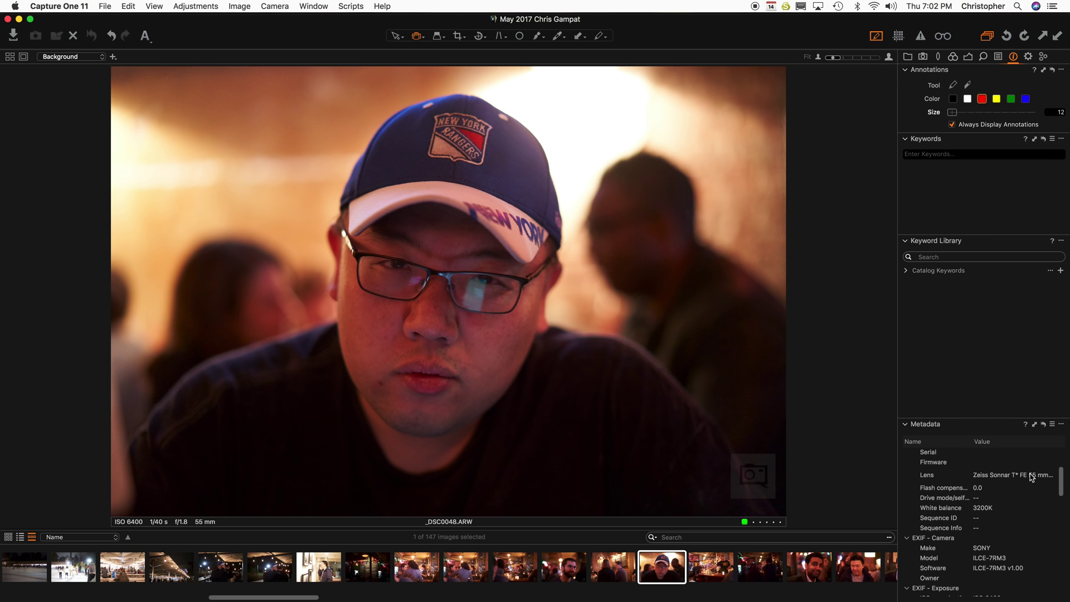
# - Select the bar couple photo _DSC0047 and show its Exposure tools
pyautogui.click(616, 574)
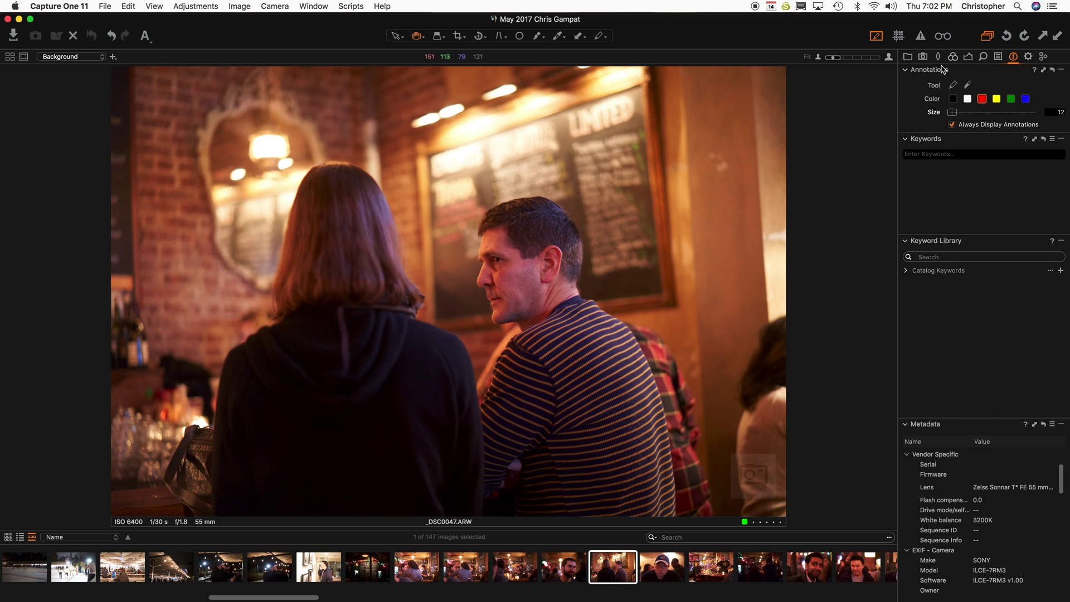
pyautogui.click(957, 58)
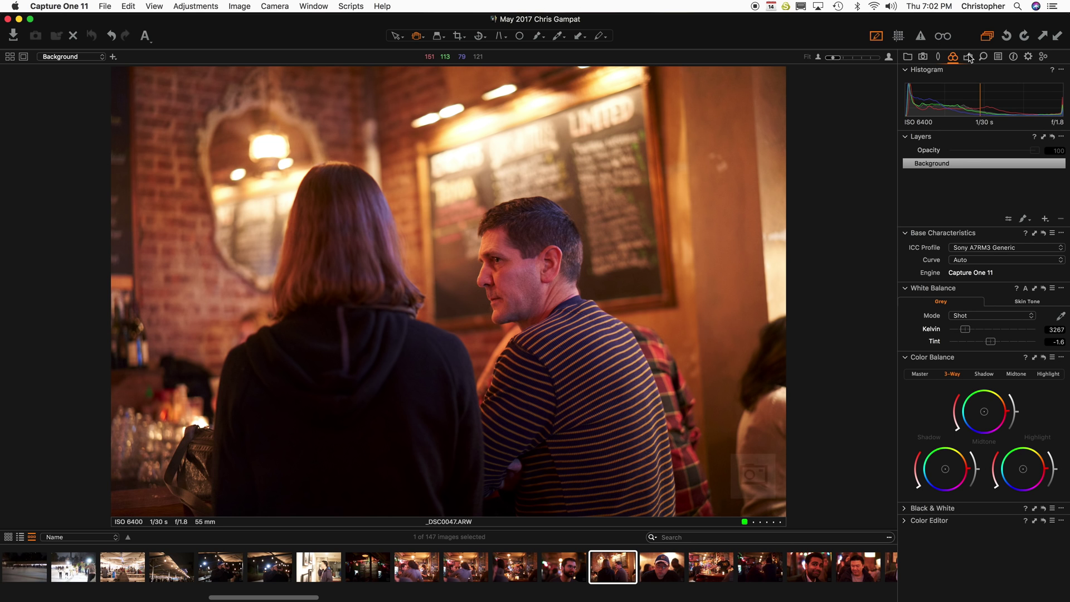
pyautogui.click(971, 61)
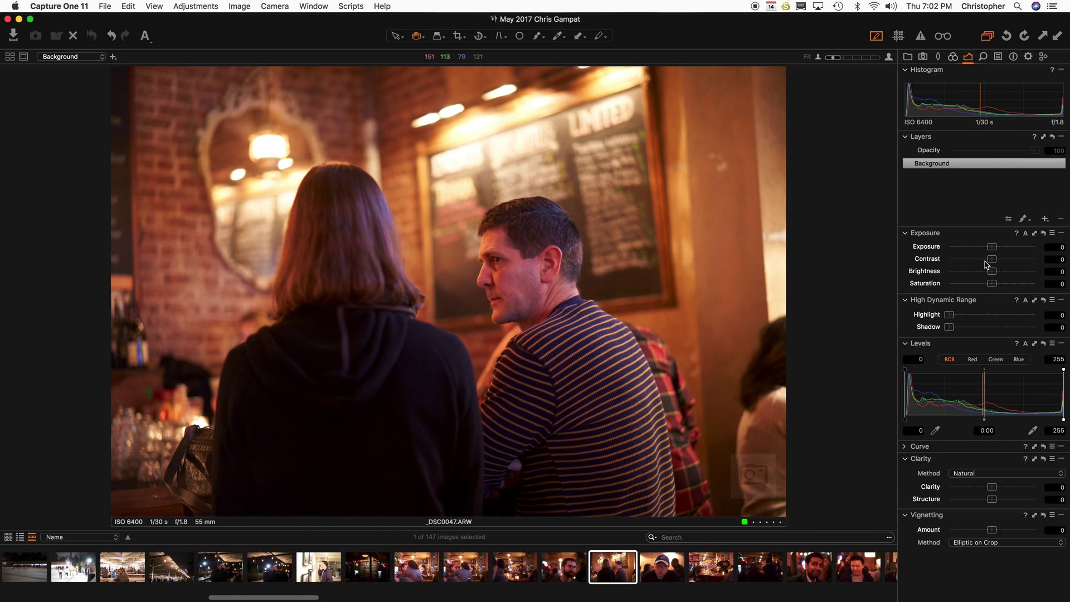
# - Set Exposure Saturation to -100 and lower red saturation in the Color Editor
pyautogui.moveTo(992, 284); pyautogui.dragTo(942, 282)
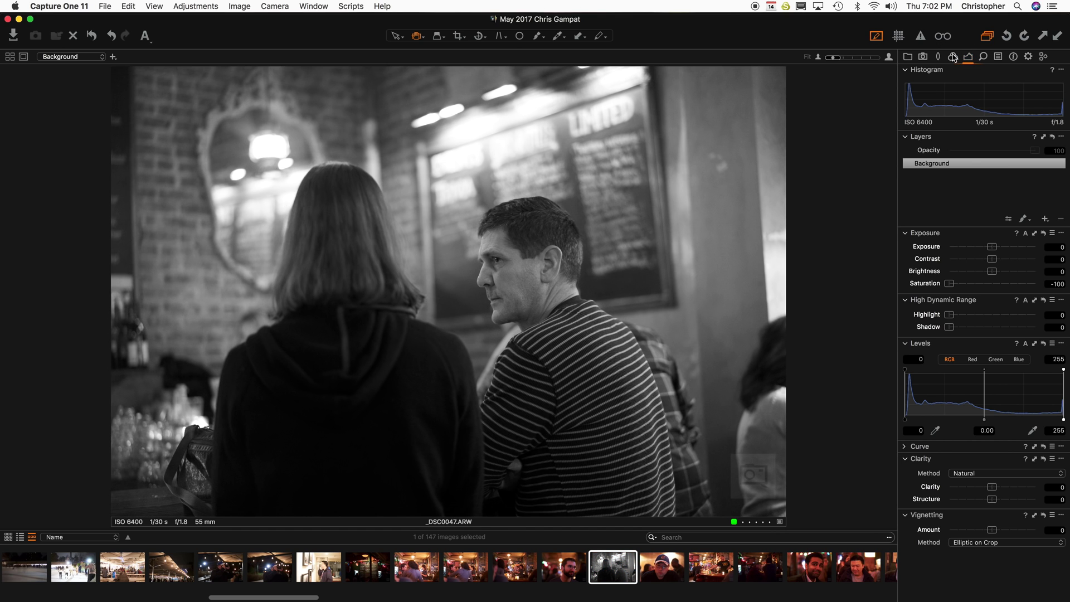
pyautogui.click(953, 58)
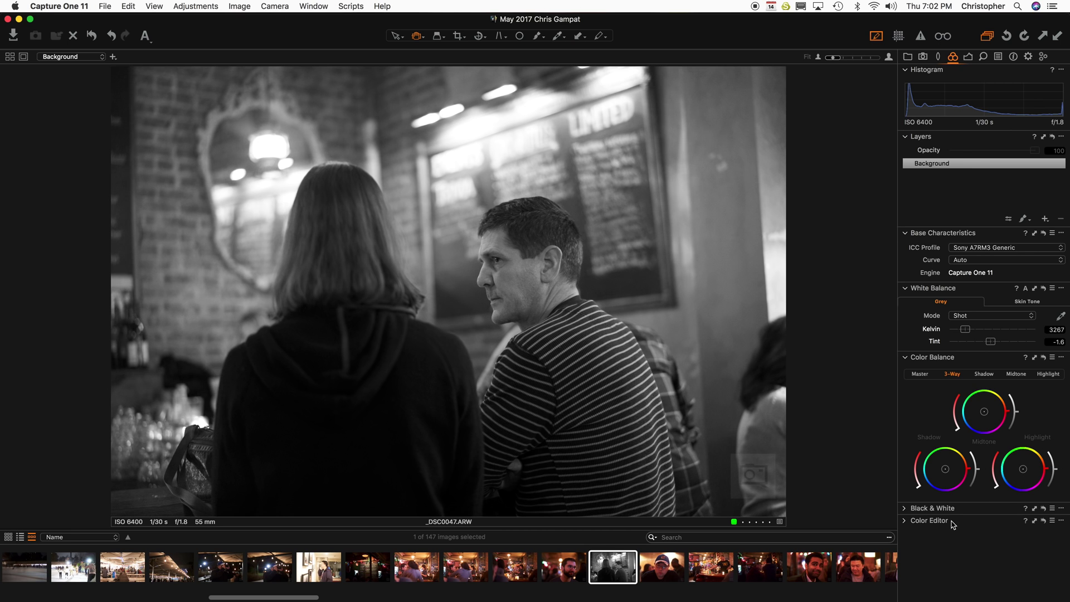
pyautogui.click(906, 522)
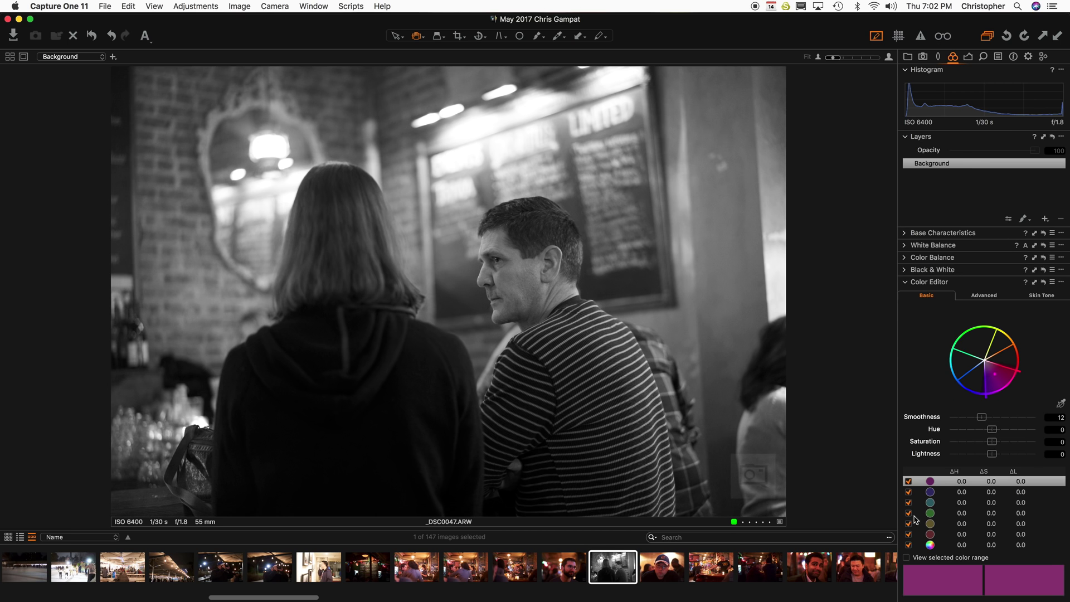
pyautogui.click(946, 534)
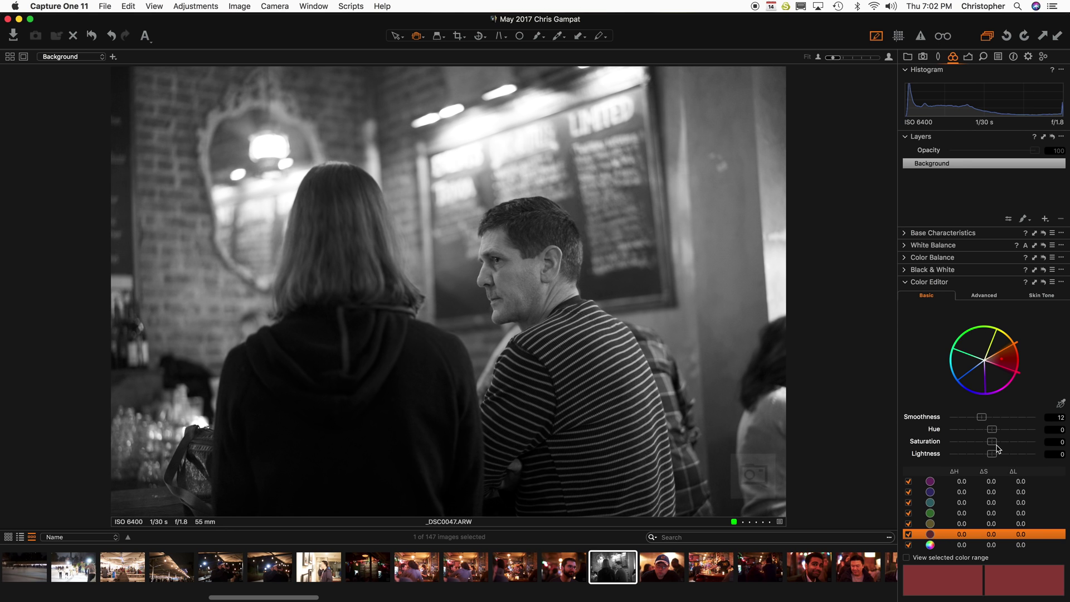
pyautogui.moveTo(994, 444); pyautogui.dragTo(1057, 443)
# - In the Color Editor's yellow range, lower saturation, raise lightness and set hue shift to 2.5
pyautogui.click(928, 525)
pyautogui.click(998, 441)
pyautogui.moveTo(995, 455); pyautogui.dragTo(1063, 461)
pyautogui.moveTo(992, 430); pyautogui.dragTo(1018, 429)
pyautogui.click(986, 427)
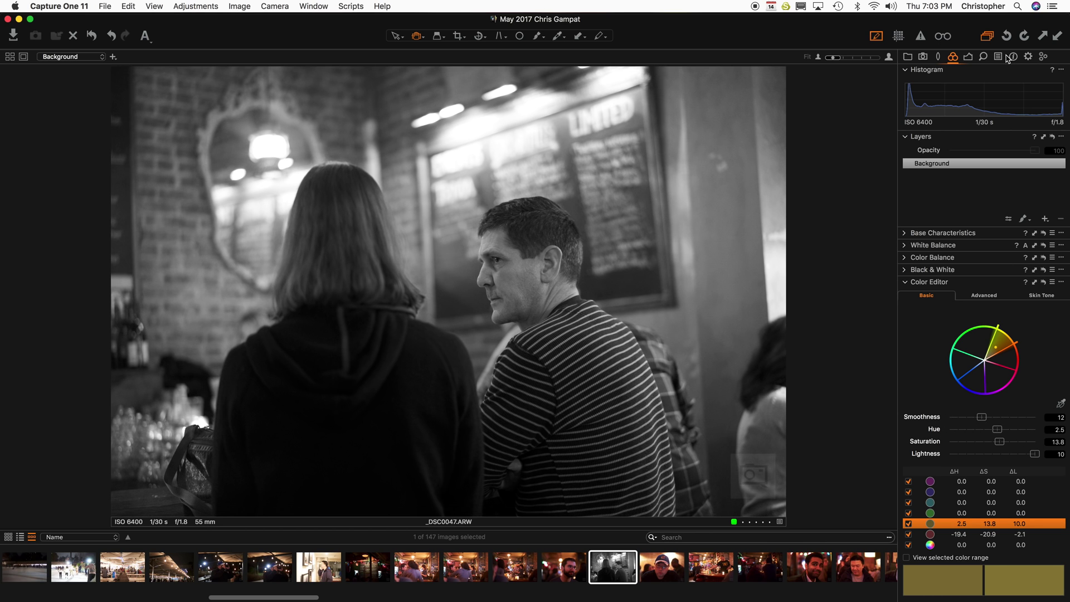
pyautogui.click(970, 58)
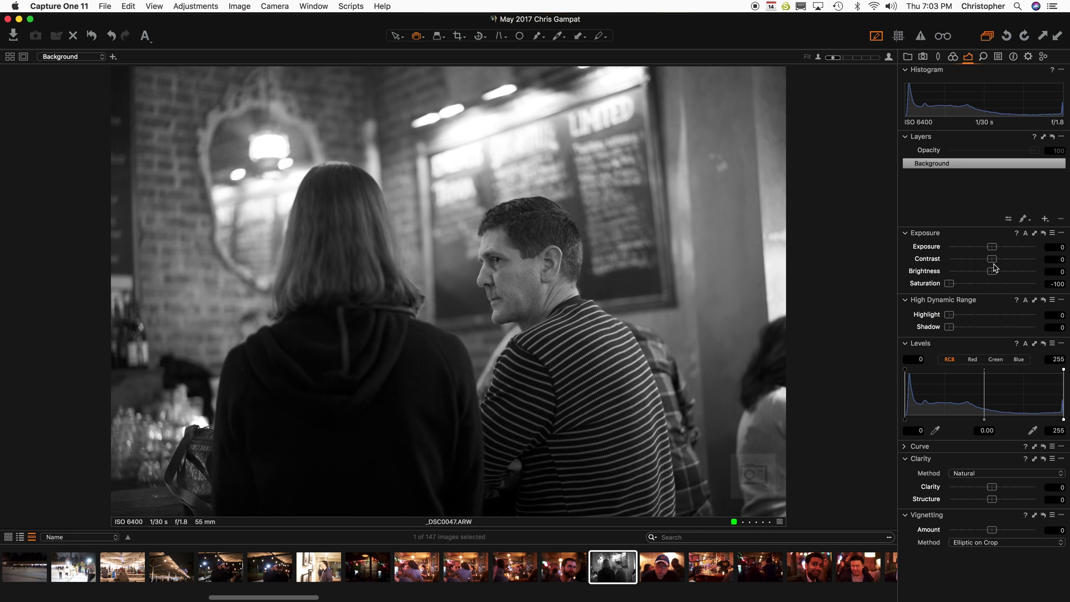
# - Set Contrast to 9, Highlight to 18, lift Shadow and set Clarity to 28
pyautogui.moveTo(993, 262)
pyautogui.mouseDown()
pyautogui.moveTo(1002, 259)
pyautogui.moveTo(984, 271)
pyautogui.mouseUp()
pyautogui.moveTo(950, 315)
pyautogui.mouseDown()
pyautogui.moveTo(964, 315)
pyautogui.moveTo(954, 327)
pyautogui.mouseUp()
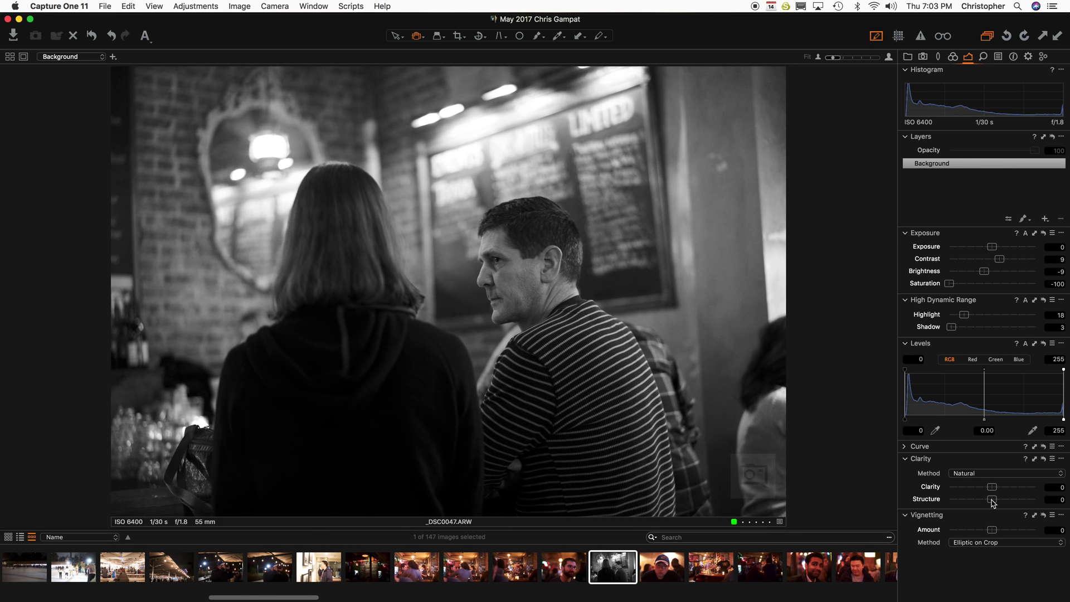
pyautogui.moveTo(992, 488); pyautogui.dragTo(1005, 489)
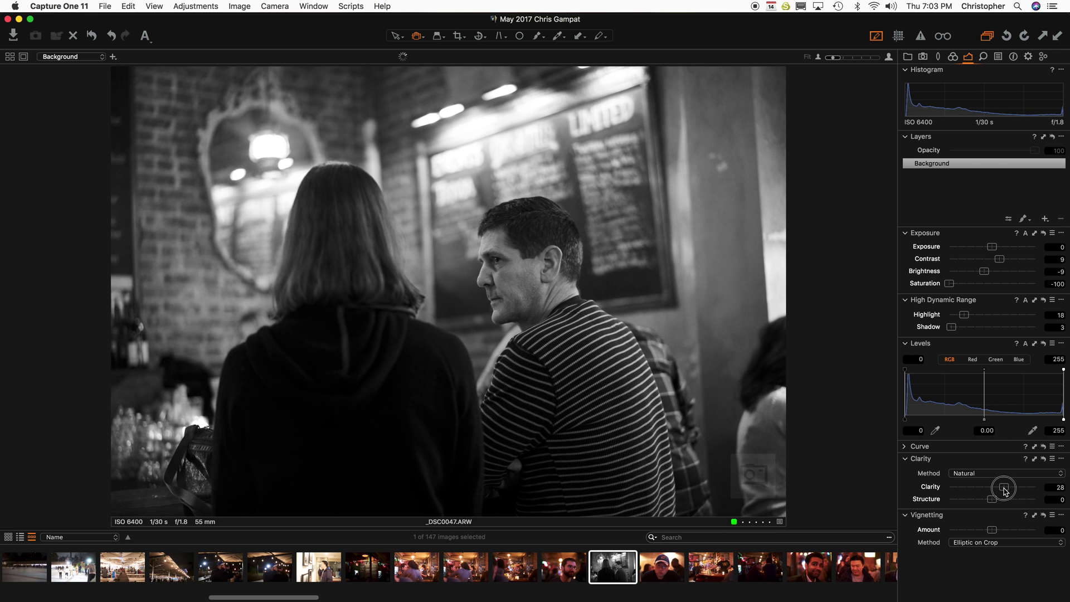
# - In the Details tab, raise Sharpening Amount to 329
pyautogui.click(983, 56)
pyautogui.moveTo(960, 411); pyautogui.dragTo(976, 428)
pyautogui.click(975, 437)
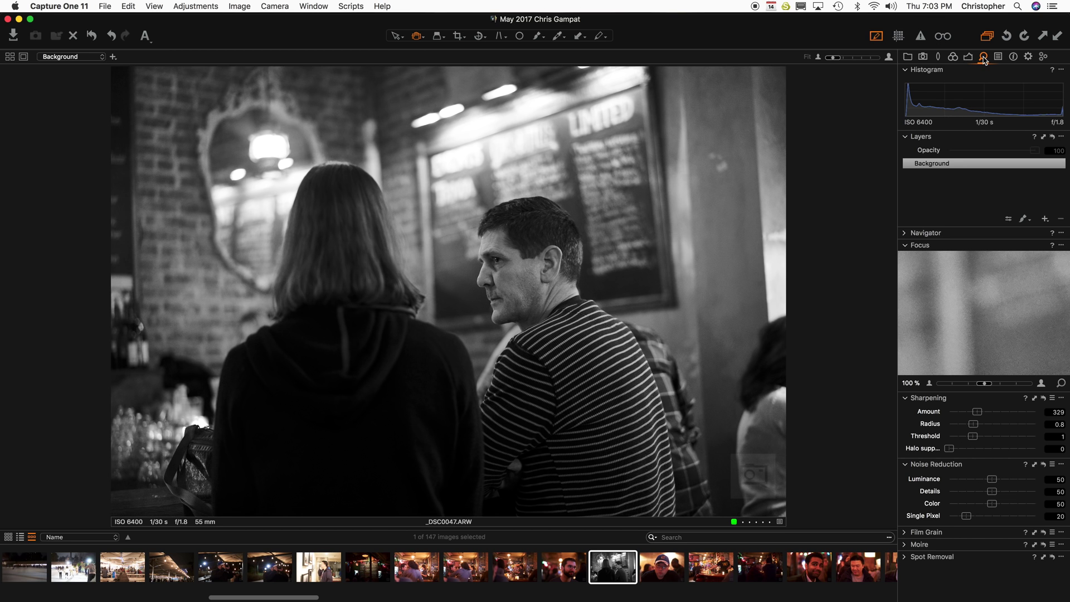
# - Reset all adjustments on _DSC0047 and leave Black & White disabled after toggling it
pyautogui.click(194, 8)
pyautogui.click(217, 174)
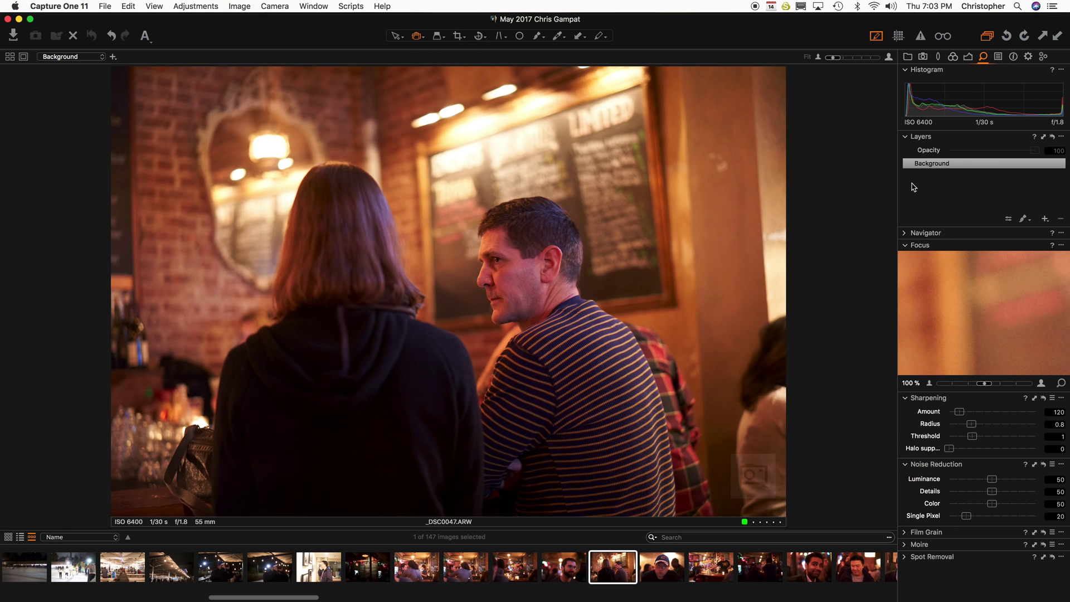
pyautogui.click(954, 57)
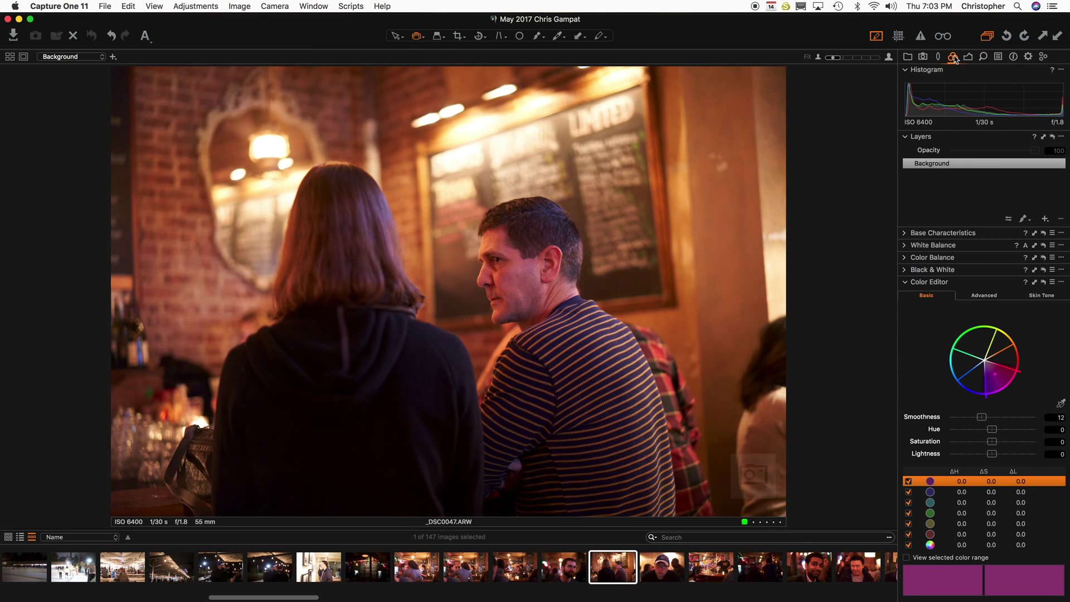
pyautogui.click(908, 271)
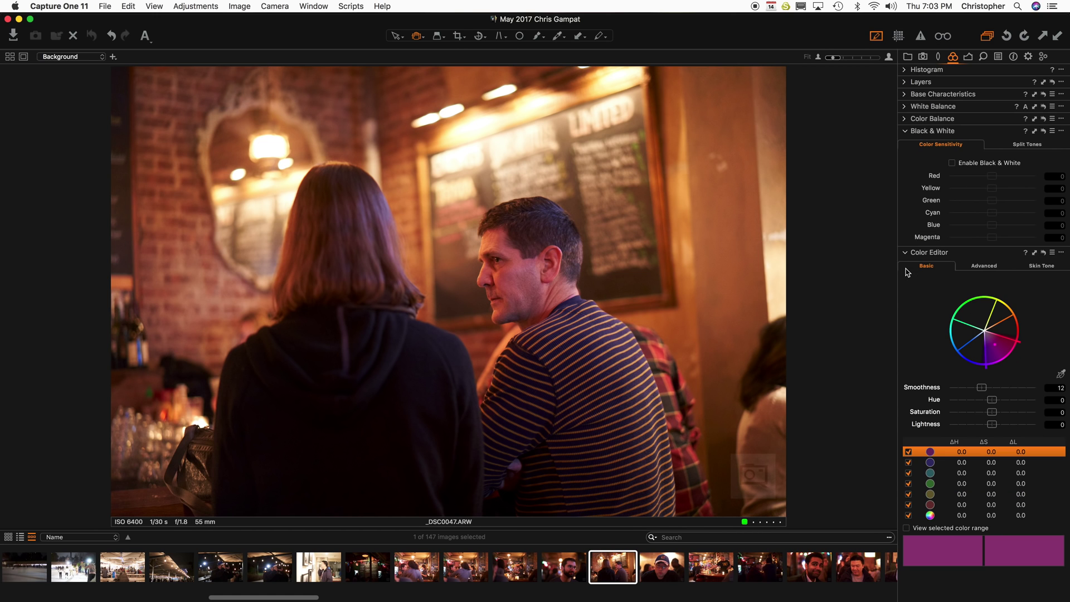
pyautogui.click(960, 165)
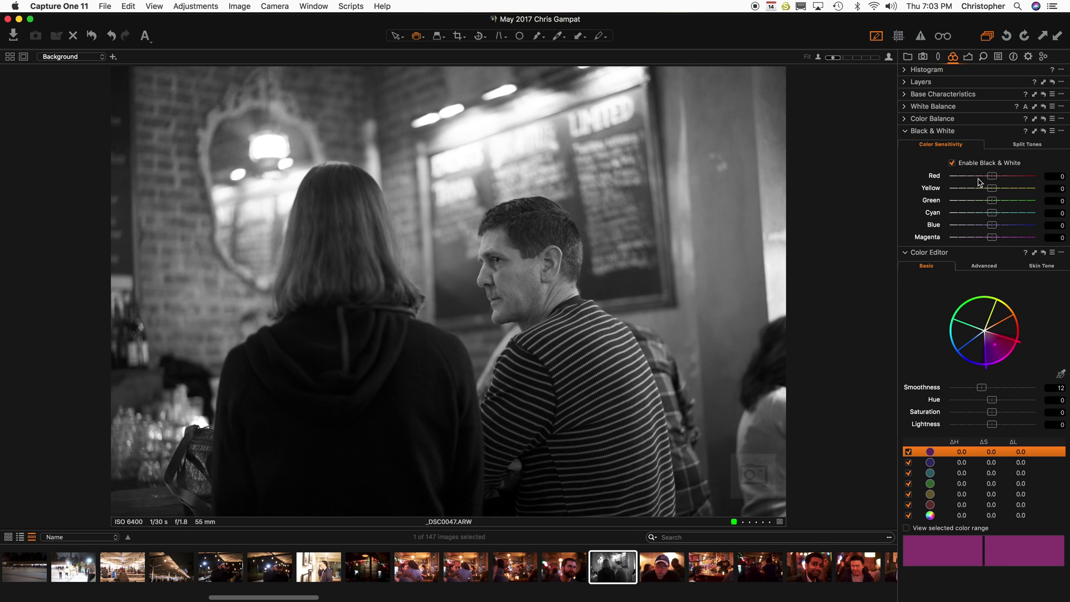
pyautogui.click(954, 163)
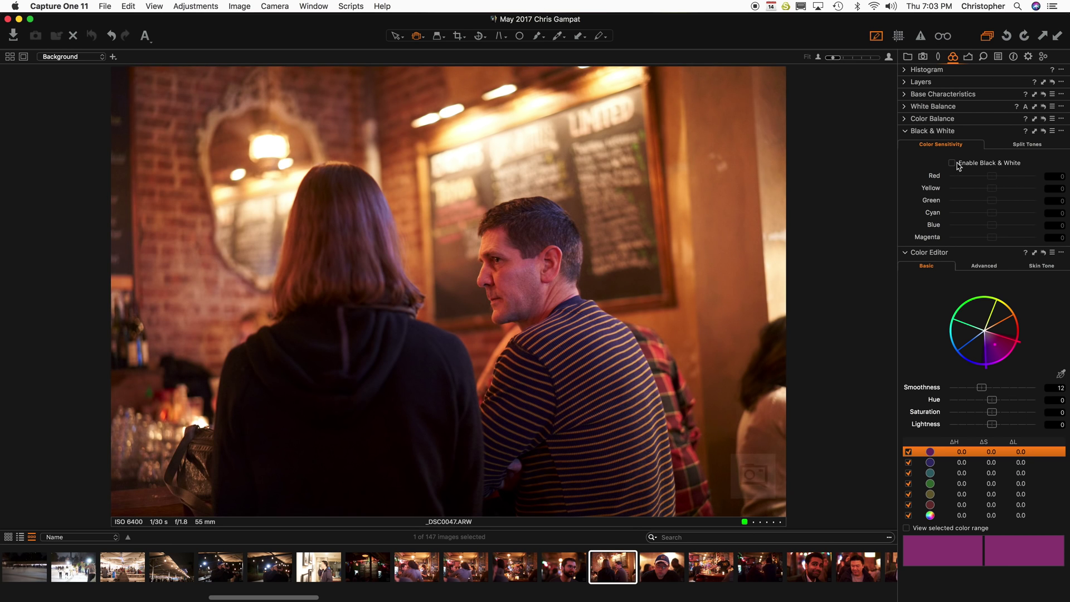
# - Expand the White Balance settings in the Color tab
pyautogui.click(970, 57)
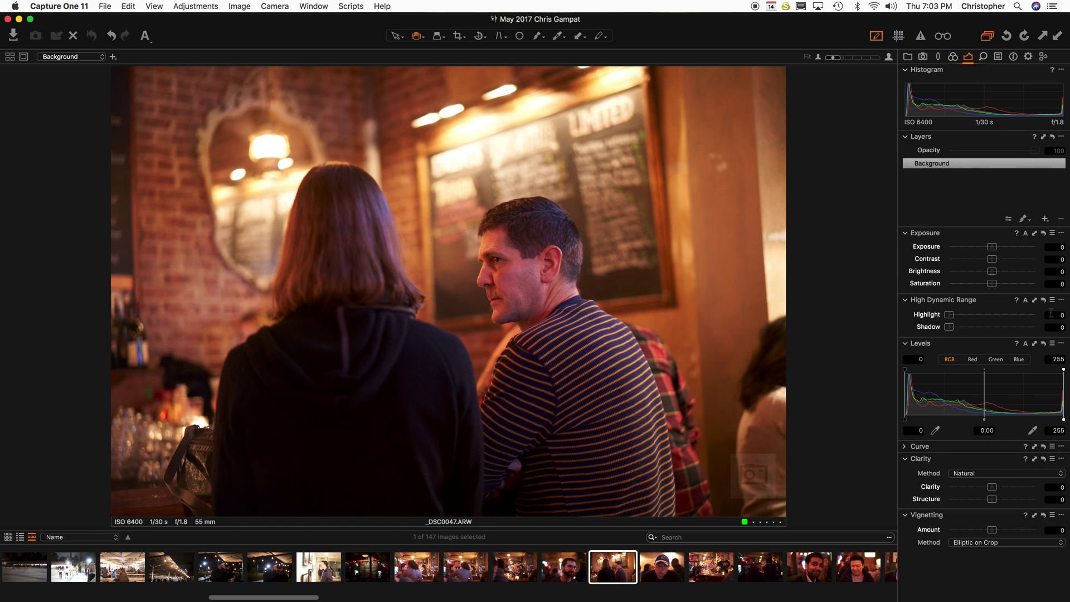
pyautogui.click(954, 57)
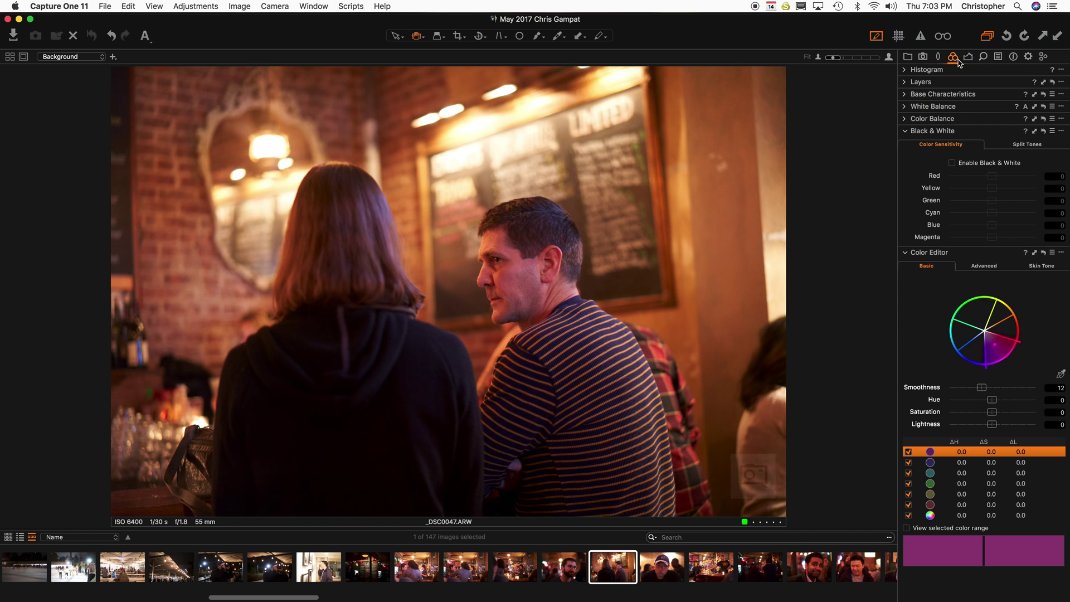
pyautogui.click(904, 107)
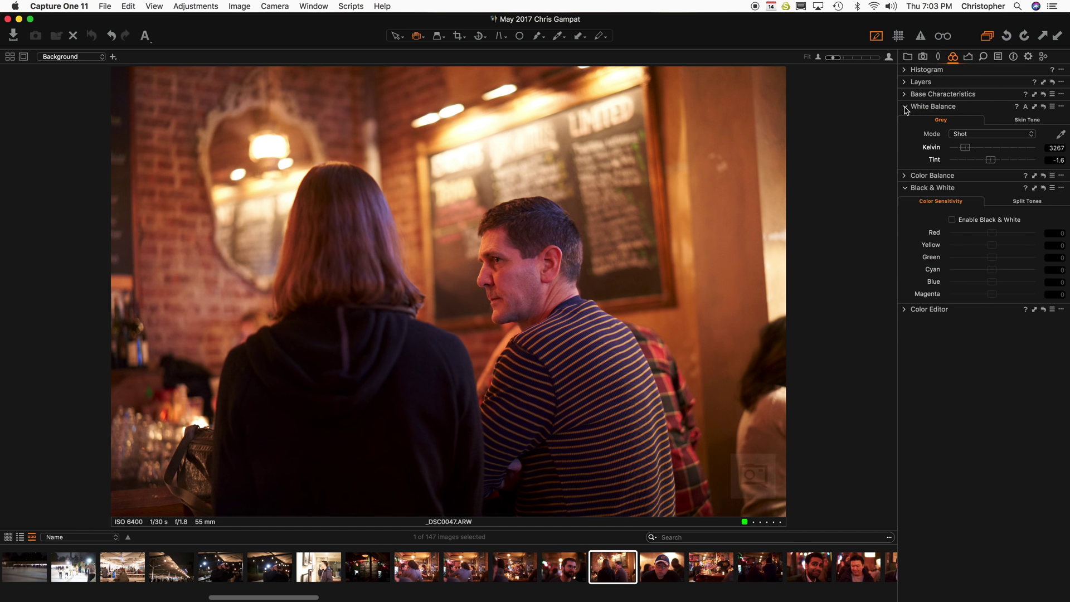
# - Cool the white balance to 2614 K with tint around -12.8
pyautogui.click(1056, 148)
pyautogui.moveTo(966, 148); pyautogui.dragTo(959, 150)
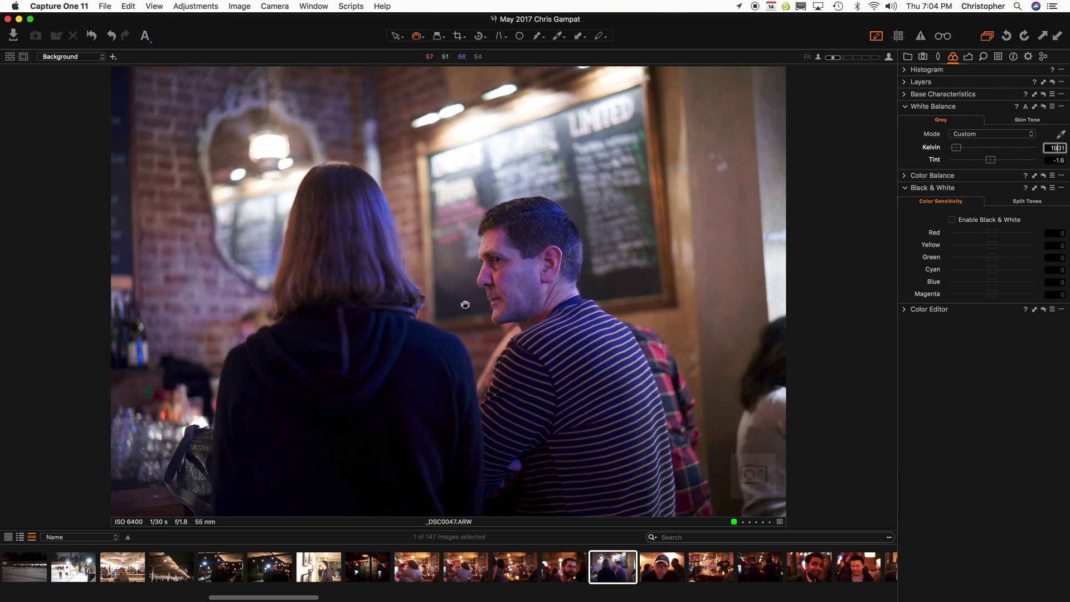
pyautogui.moveTo(991, 161)
pyautogui.mouseDown()
pyautogui.moveTo(1000, 163)
pyautogui.moveTo(988, 162)
pyautogui.mouseUp()
# - Sample white balance from the man's head with the picker
pyautogui.click(574, 250)
pyautogui.click(575, 257)
pyautogui.click(569, 249)
pyautogui.click(577, 250)
# - Enable Black & White and mix Red 21, Yellow -80, Green -30, Cyan 28, Blue -76, Magenta -30
pyautogui.click(955, 223)
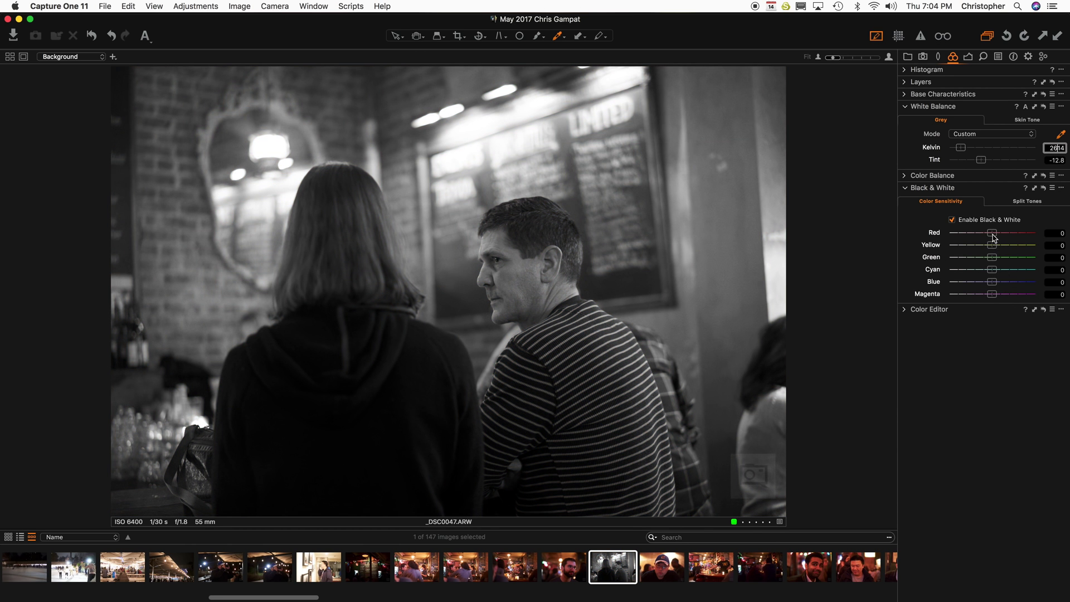
pyautogui.moveTo(993, 237); pyautogui.dragTo(1005, 264)
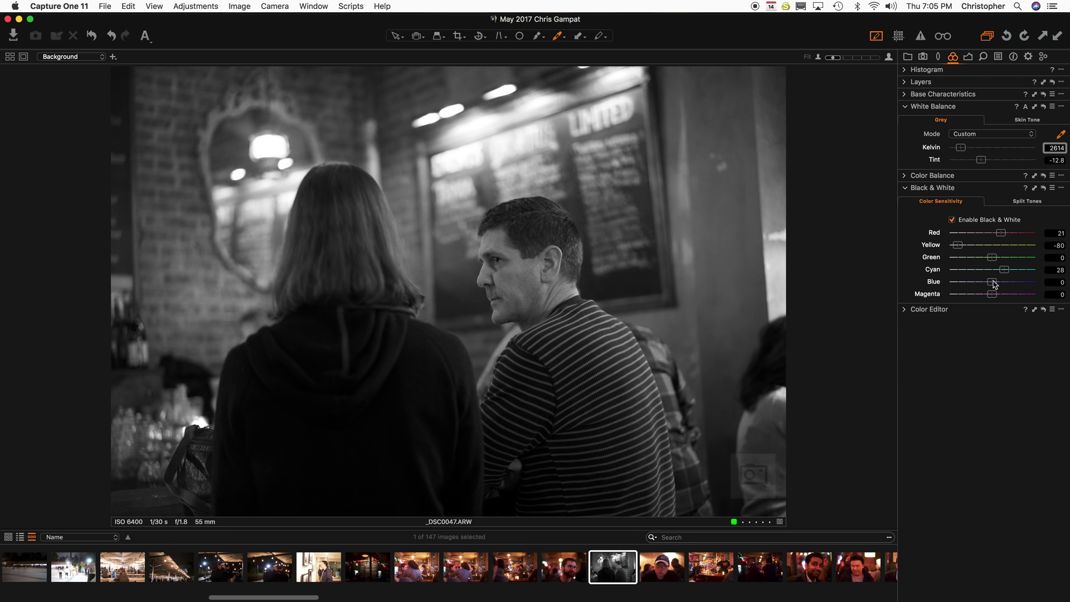
pyautogui.moveTo(993, 283); pyautogui.dragTo(980, 261)
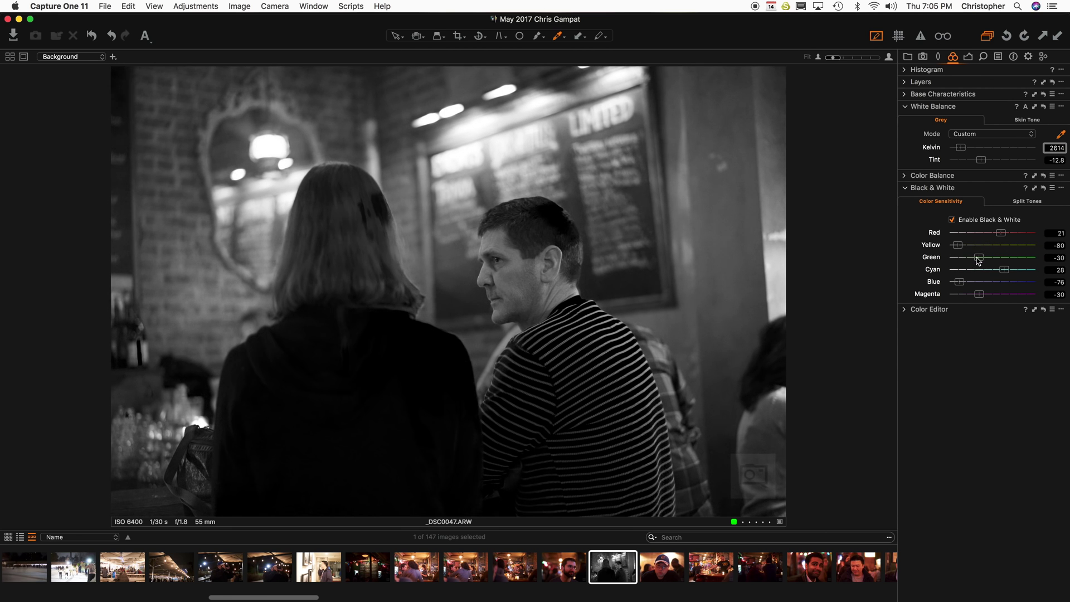
# - Turn Black & White off and set the white balance to 5500 K, comparing against B&W
pyautogui.click(953, 221)
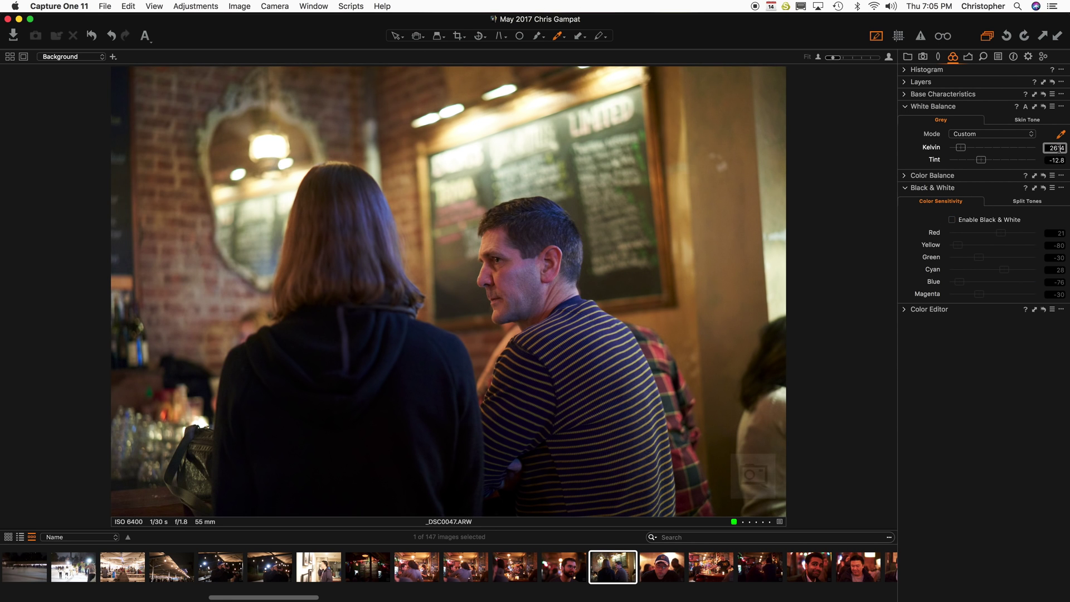
pyautogui.click(1060, 149)
pyautogui.write('5500')
pyautogui.press('Return')
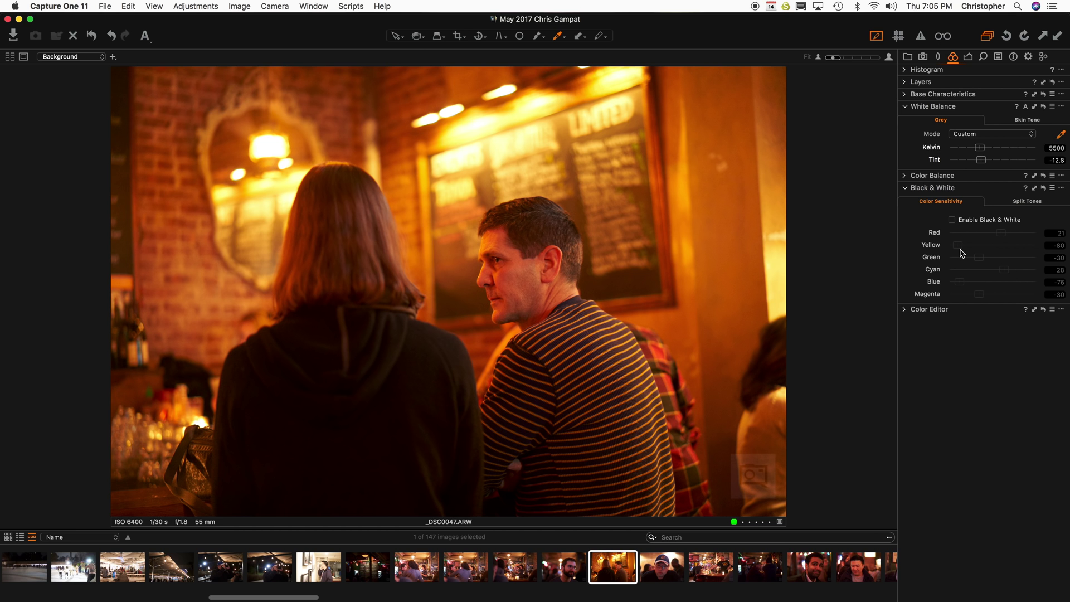
pyautogui.click(960, 225)
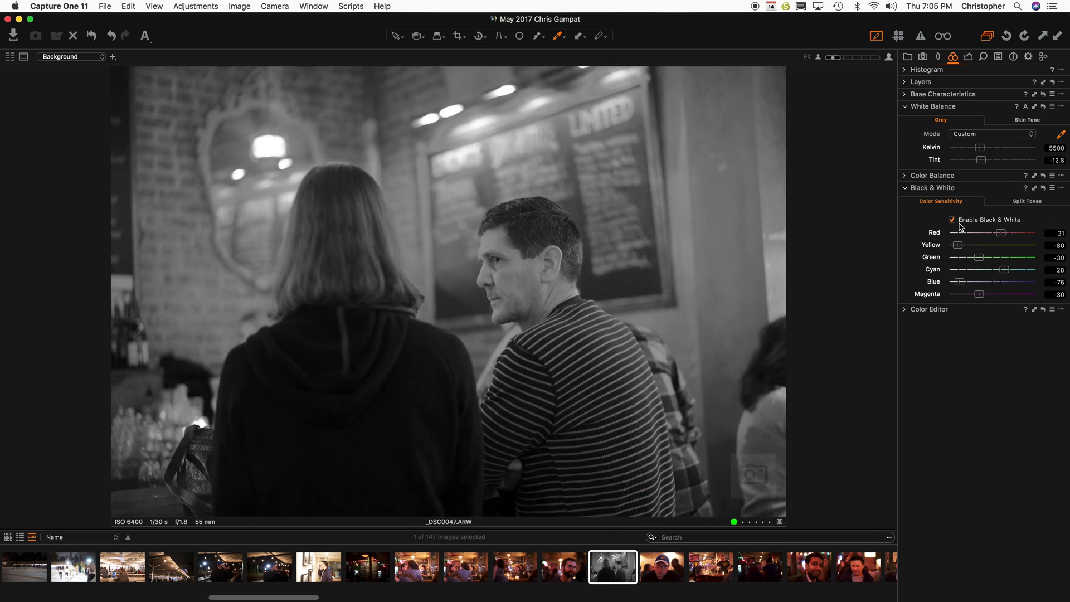
pyautogui.click(960, 224)
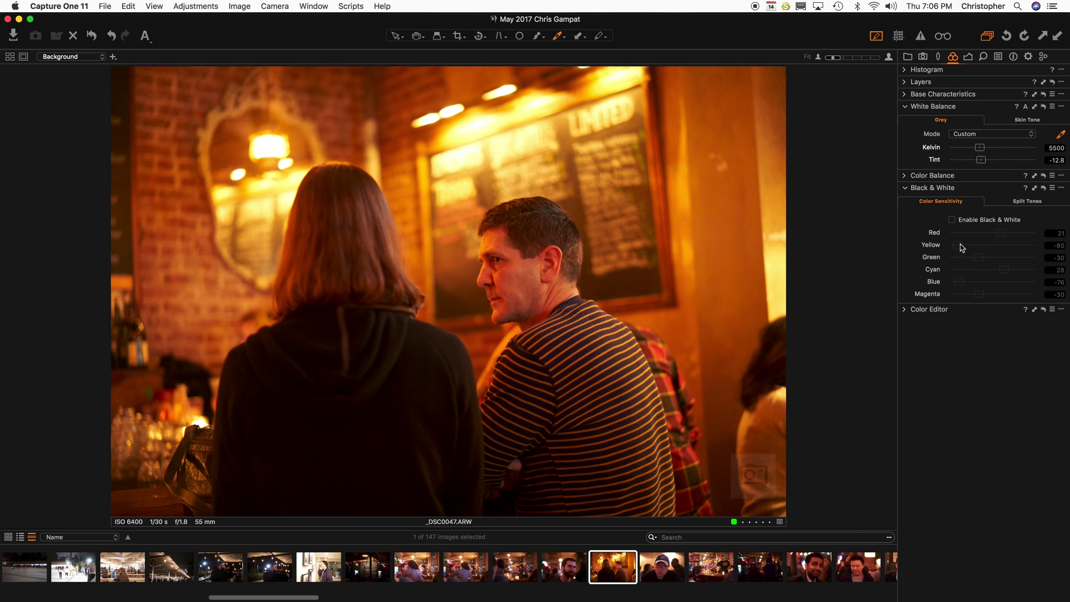
# - Re-enable Black & White and adjust the Blue and Green mix sliders
pyautogui.click(953, 221)
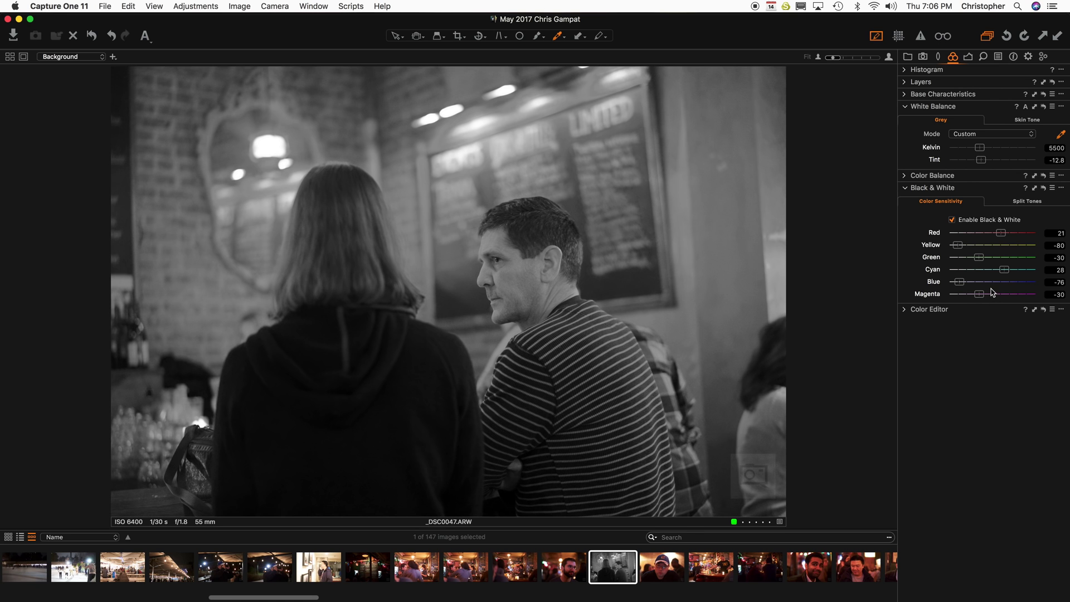
pyautogui.moveTo(964, 285); pyautogui.dragTo(1004, 293)
pyautogui.moveTo(978, 260); pyautogui.dragTo(981, 239)
# - Set the temperature to 3200 K and mix Red -44, Yellow 11, Blue 10
pyautogui.click(1055, 147)
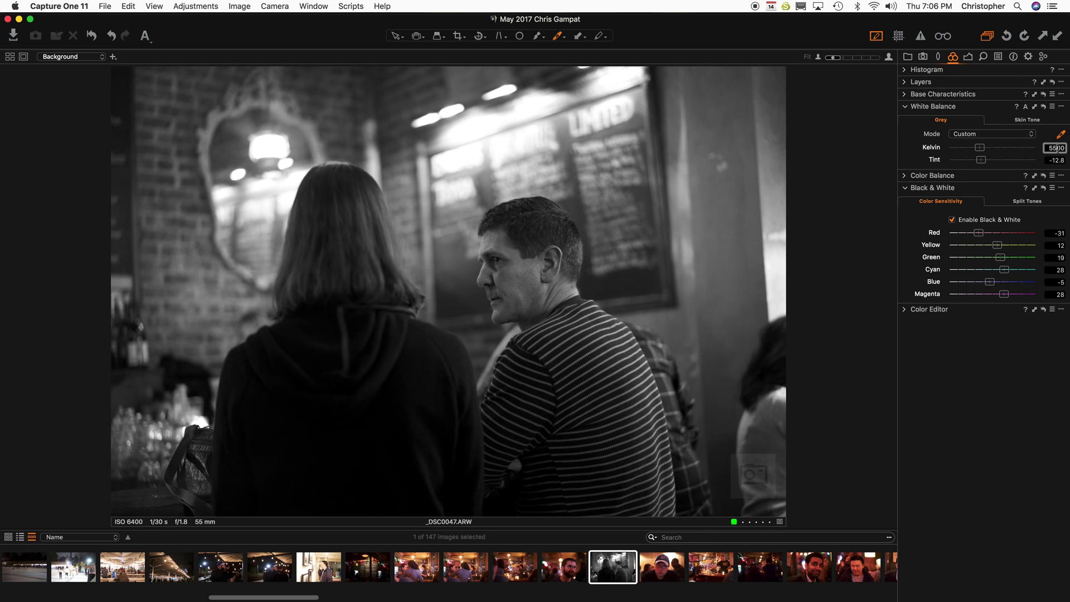
pyautogui.press('super+a')
pyautogui.write('32')
pyautogui.press('Return')
pyautogui.moveTo(982, 238); pyautogui.dragTo(975, 238)
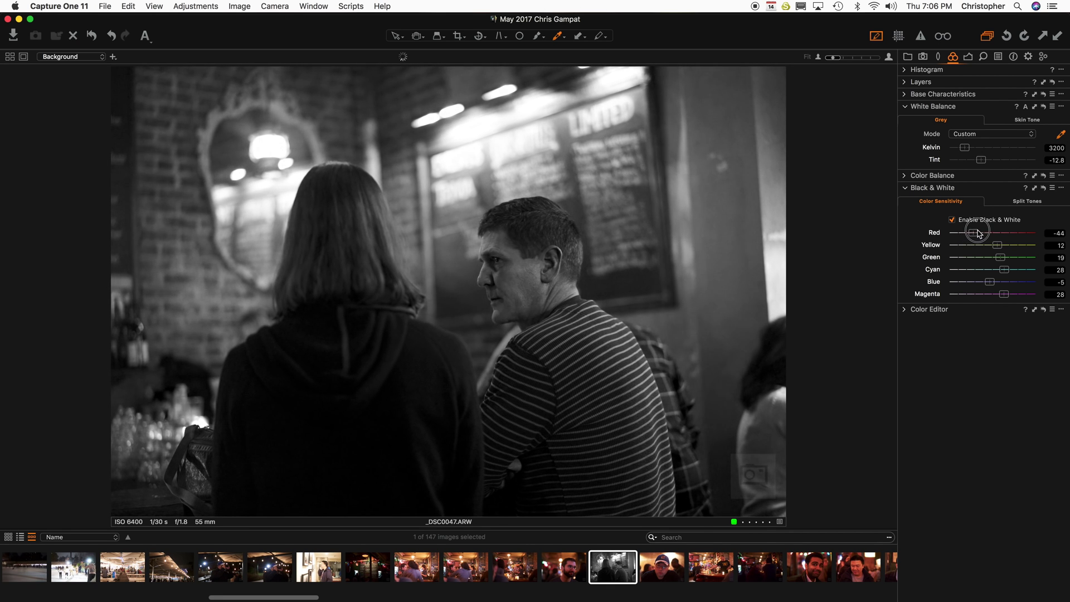
pyautogui.click(997, 244)
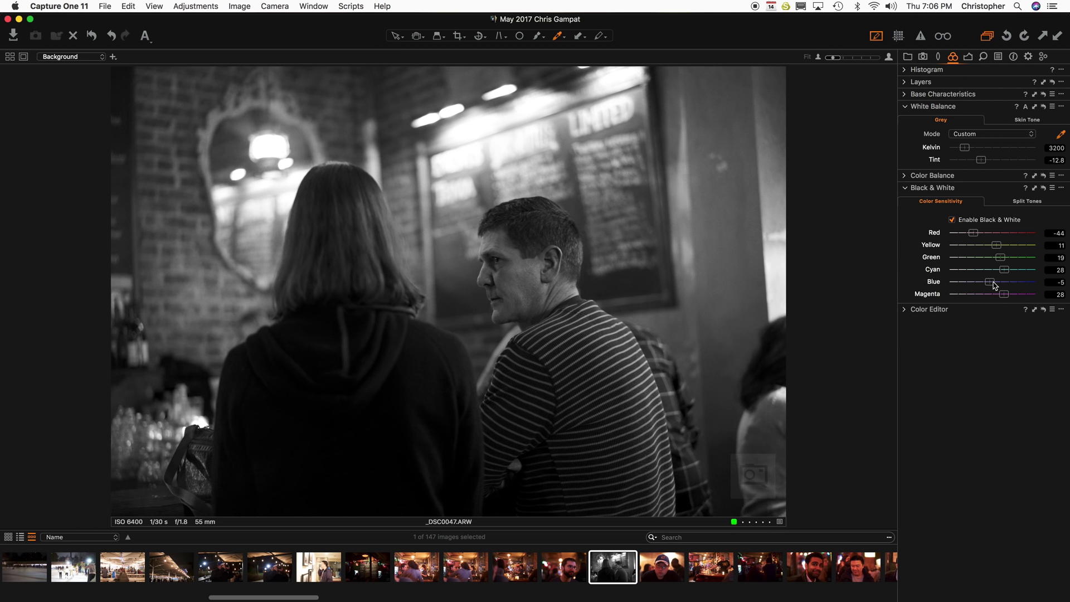
pyautogui.moveTo(989, 281)
pyautogui.mouseDown()
pyautogui.moveTo(958, 280)
pyautogui.moveTo(1045, 279)
pyautogui.moveTo(954, 279)
pyautogui.moveTo(1051, 280)
pyautogui.moveTo(962, 281)
pyautogui.moveTo(998, 281)
pyautogui.mouseUp()
# - Split-tone the bar photo with highlights hue 40 and more saturation in shadows and highlights
pyautogui.click(1025, 202)
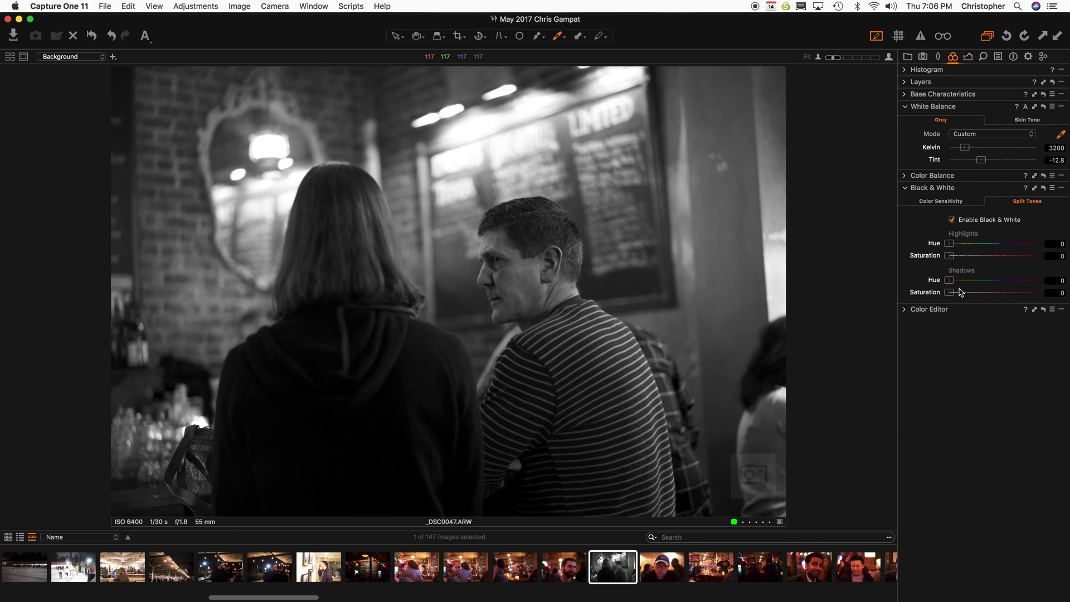
pyautogui.moveTo(948, 243); pyautogui.dragTo(968, 257)
pyautogui.moveTo(950, 292); pyautogui.dragTo(971, 295)
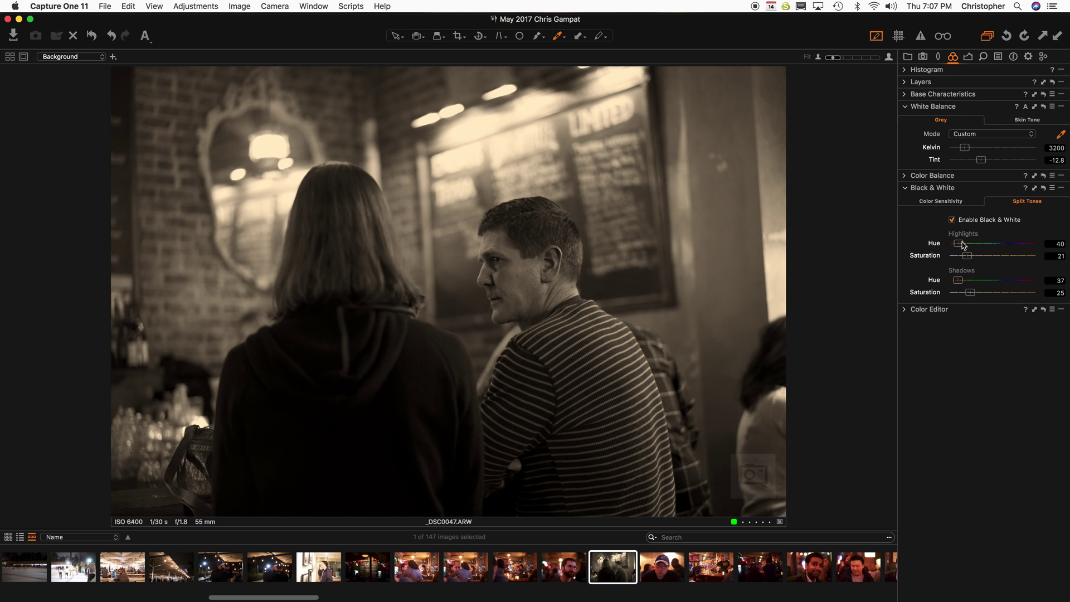
pyautogui.moveTo(971, 258); pyautogui.dragTo(977, 256)
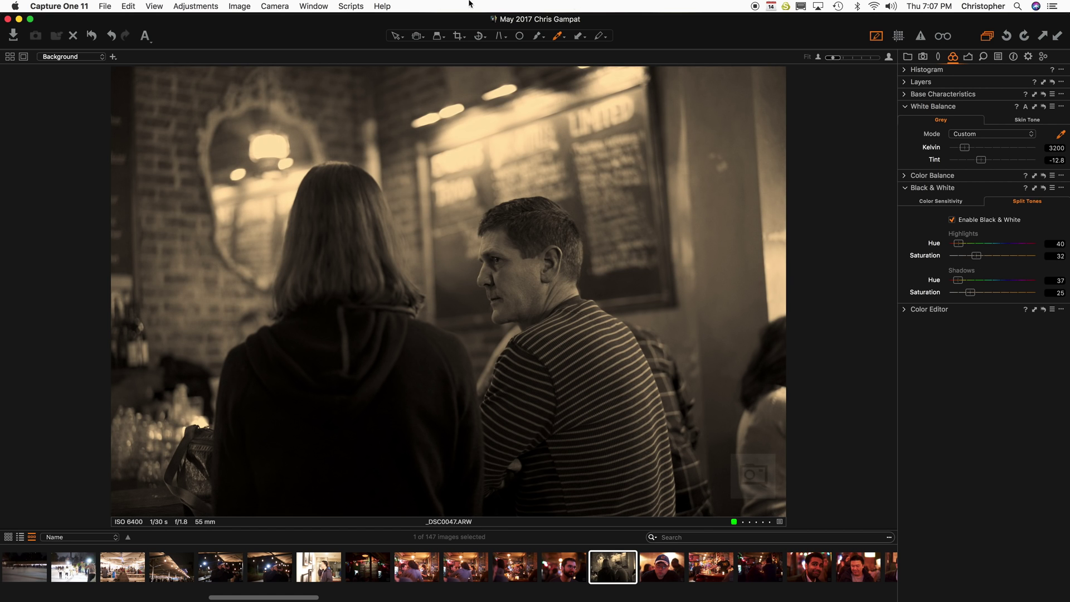
pyautogui.click(213, 7)
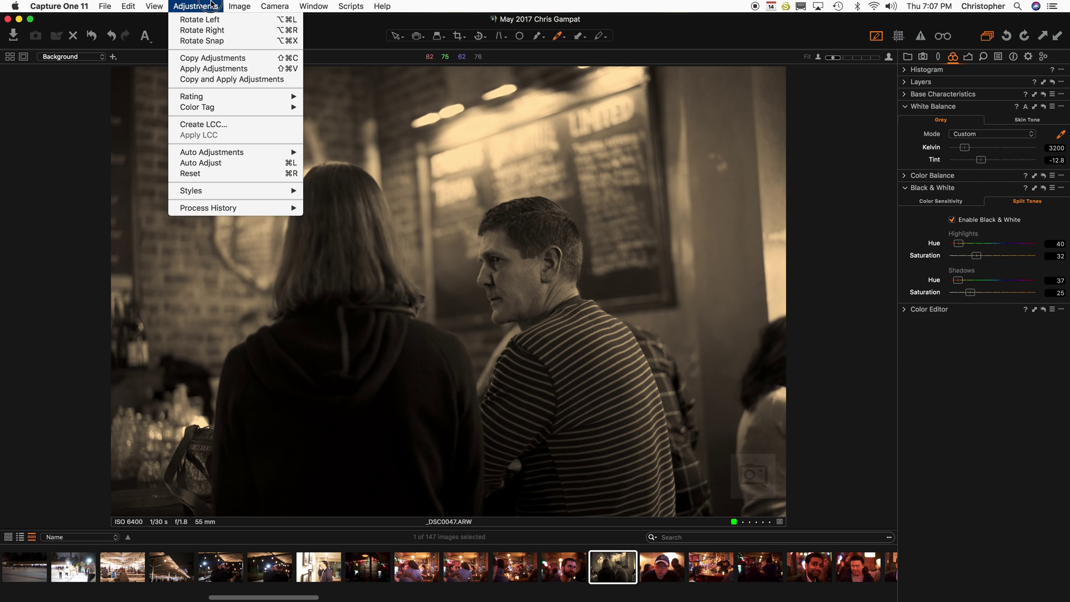
# - Reset all adjustments on the bar photo _DSC0041.ARW
pyautogui.click(218, 179)
pyautogui.hscroll(-3, 431, 582)
pyautogui.click(431, 582)
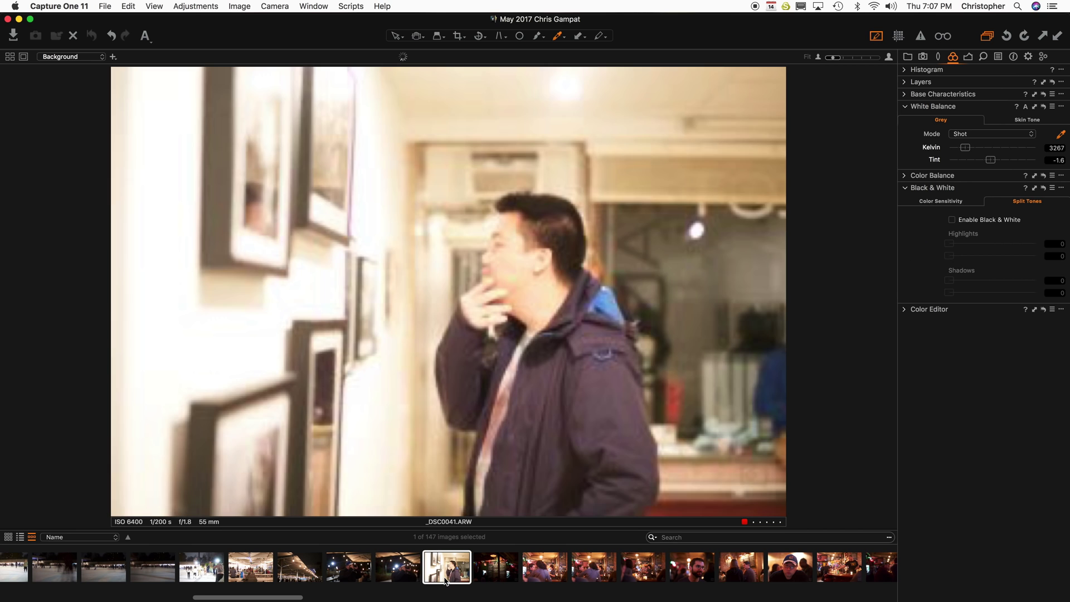
pyautogui.hscroll(6, 537, 555)
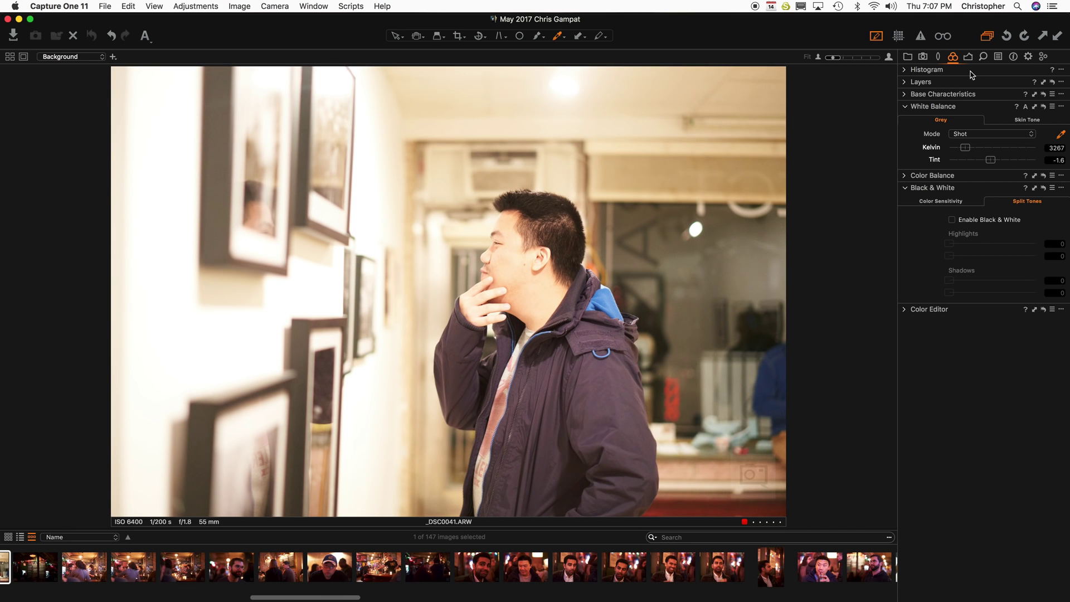
# - Filter the library to the 27 Green-tagged images and browse to lake photo _DSC0029.ARW
pyautogui.click(908, 57)
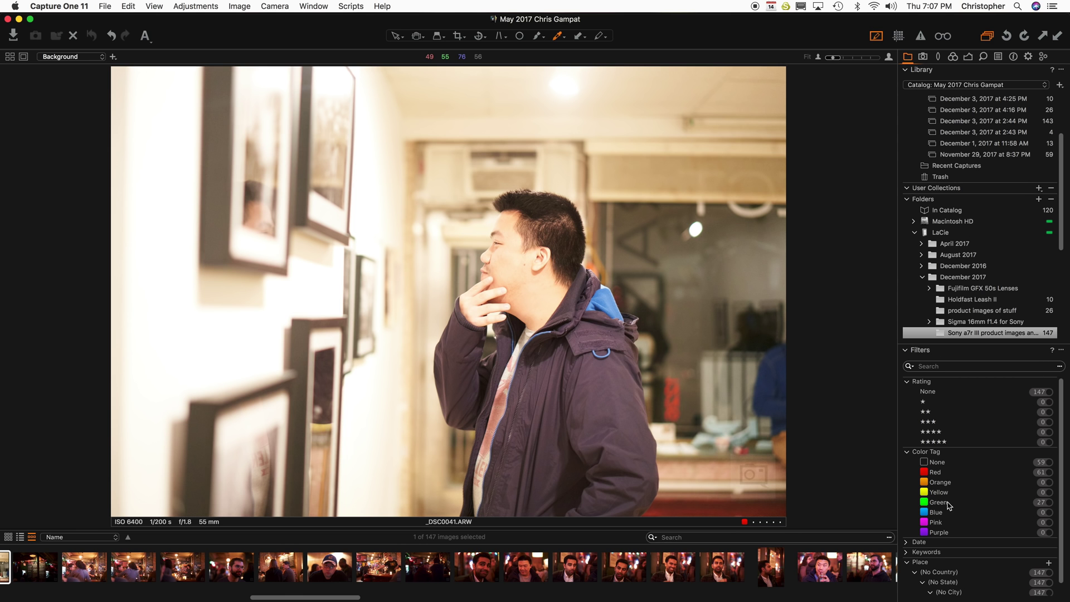
pyautogui.click(948, 503)
pyautogui.click(612, 572)
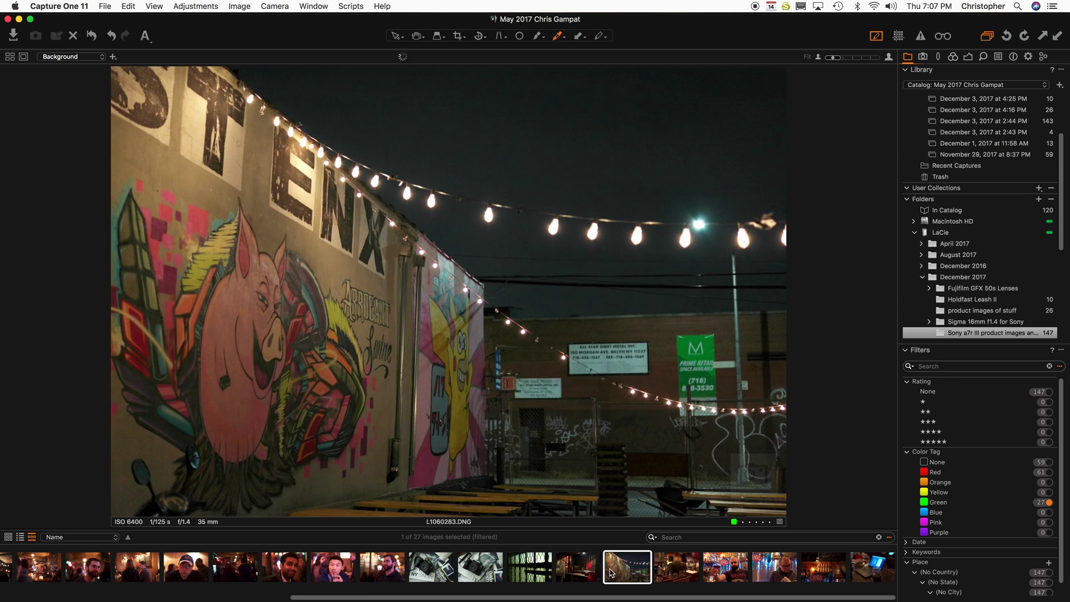
pyautogui.press('Left')
pyautogui.press('Right')
pyautogui.press('Right')
pyautogui.press('Right')
pyautogui.press('Right')
pyautogui.press('Right')
pyautogui.press('Right')
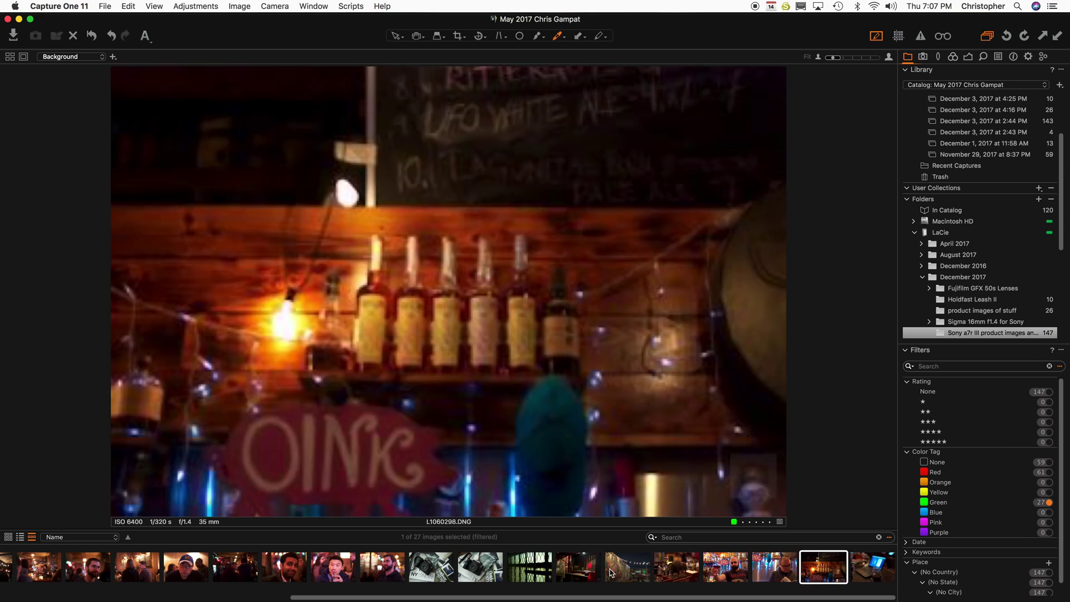
pyautogui.press('Left')
pyautogui.press('Left')
pyautogui.press('Left')
pyautogui.press('Left')
pyautogui.press('Left')
pyautogui.press('Left')
pyautogui.press('Left')
pyautogui.press('Left')
pyautogui.press('Left')
pyautogui.press('Left')
pyautogui.press('Left')
pyautogui.press('Left')
pyautogui.press('Left')
pyautogui.press('Left')
pyautogui.press('Left')
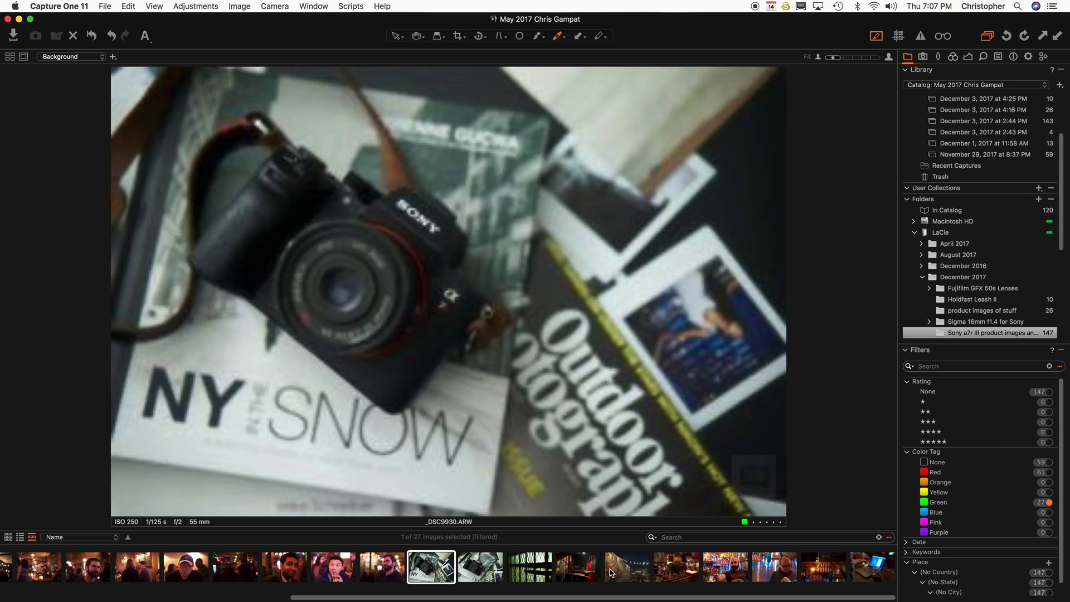
pyautogui.press('Left')
pyautogui.press('Left')
pyautogui.press('Left')
pyautogui.press('Left')
pyautogui.press('Left')
pyautogui.press('Left')
pyautogui.press('Left')
pyautogui.press('Left')
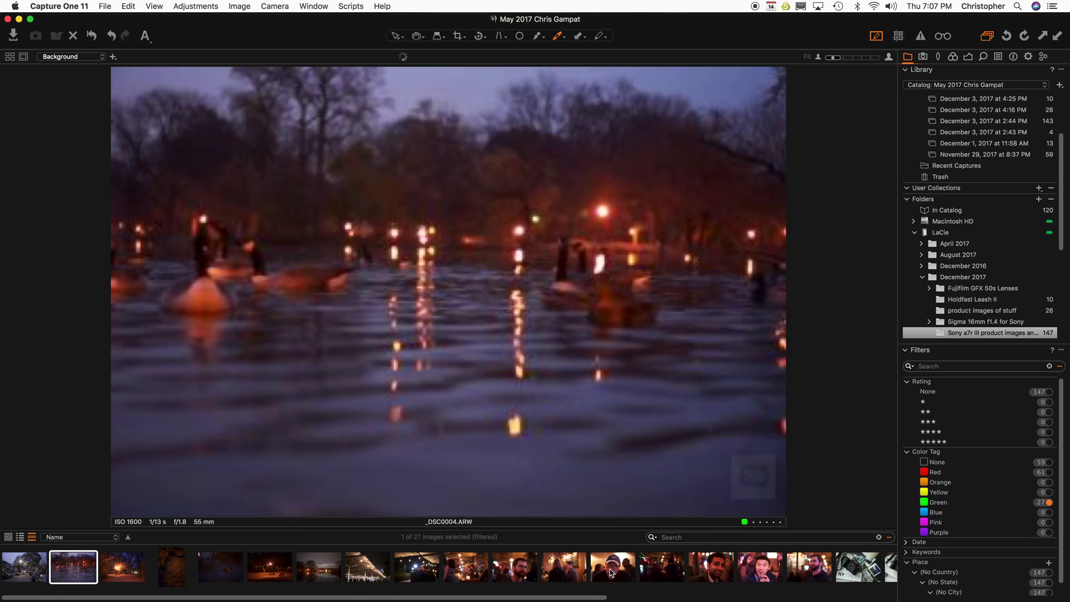
pyautogui.press('Right')
pyautogui.press('Right')
pyautogui.press('Right')
pyautogui.press('Right')
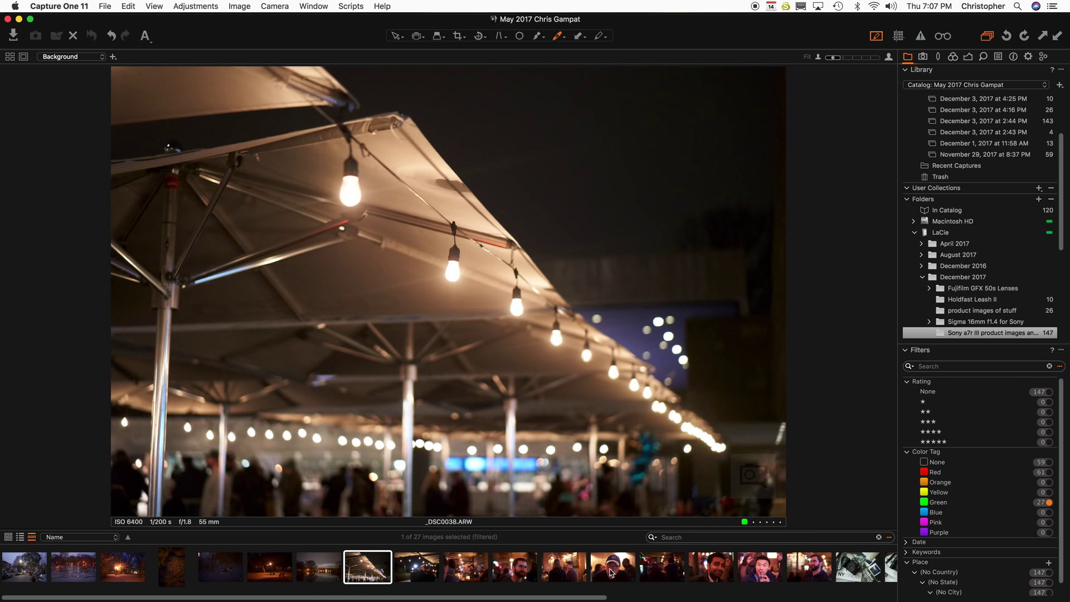
pyautogui.press('Left')
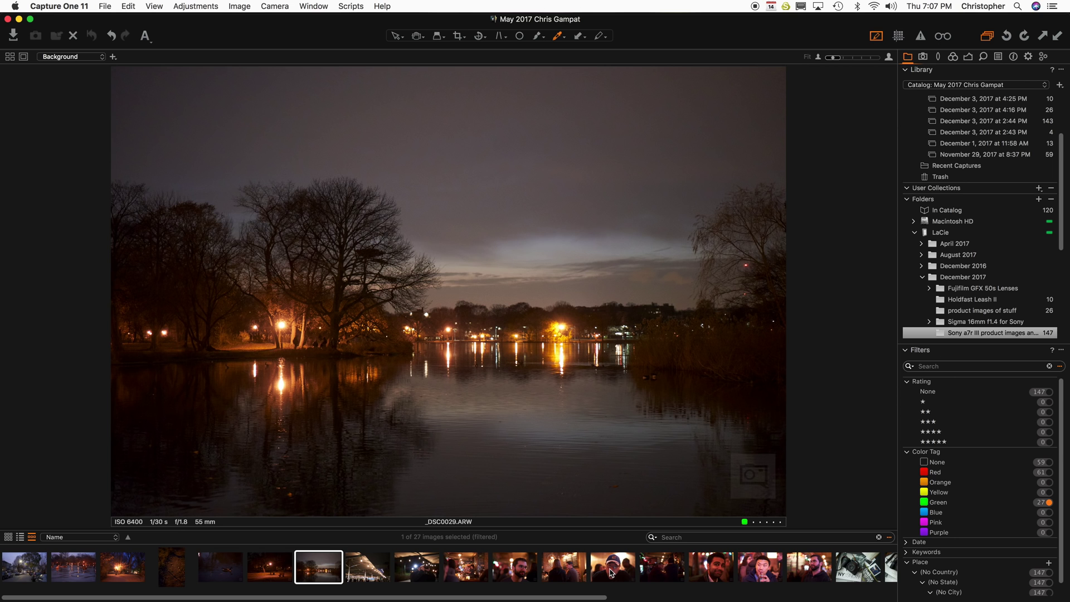
# - Try a 5500 K white balance on the lake photo, then settle on 3200 K
pyautogui.click(954, 58)
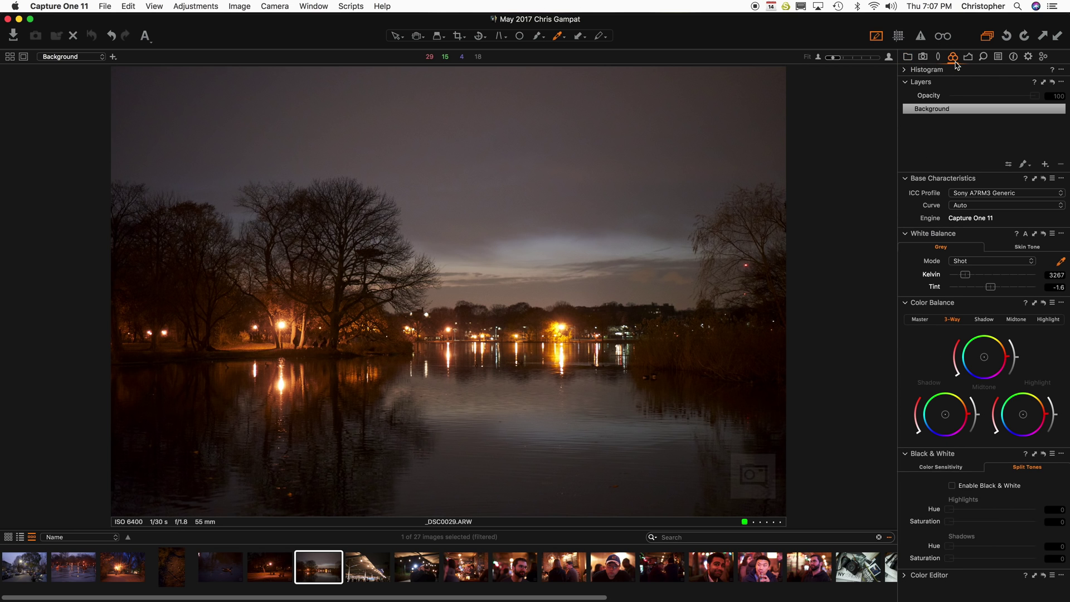
pyautogui.click(1054, 274)
pyautogui.doubleClick(1053, 275)
pyautogui.write('5500')
pyautogui.press('Return')
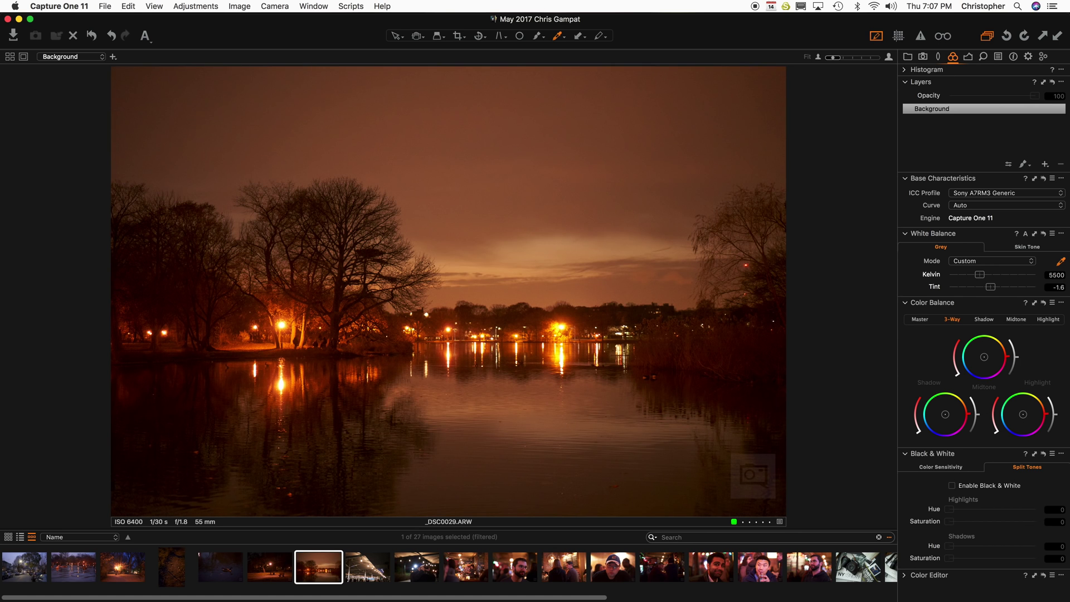
pyautogui.click(1052, 274)
pyautogui.press('super+a')
pyautogui.write('32')
pyautogui.press('Return')
# - Open folder Sigma 16mm f1.4 for Sony > First two days > DCIM > 100MSDCF and select _DSC6491.ARW
pyautogui.click(908, 56)
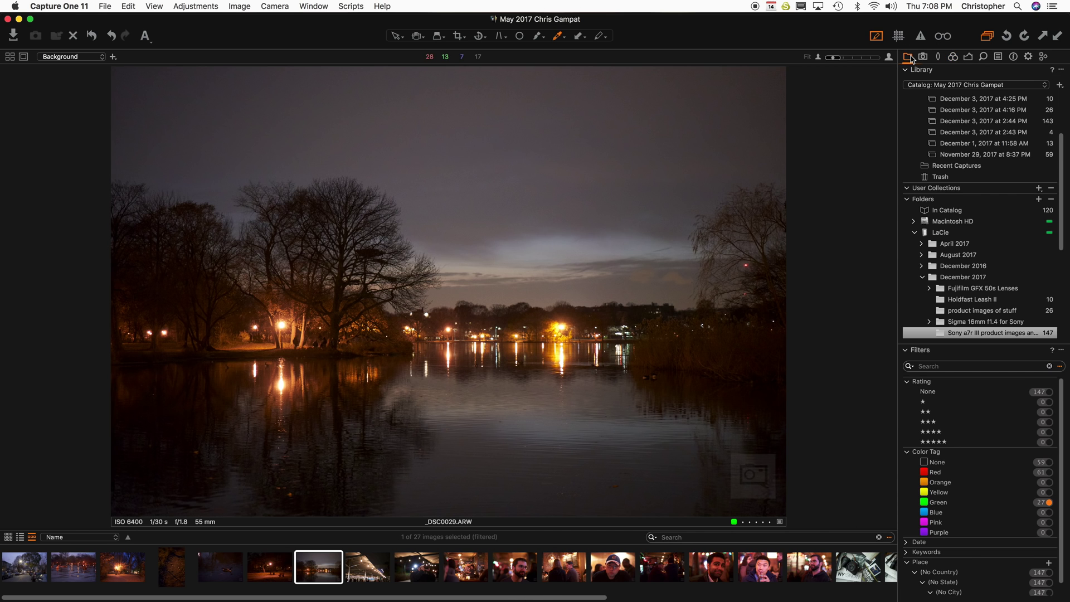
pyautogui.scroll(-2, 973, 291)
pyautogui.scroll(-2, 973, 291)
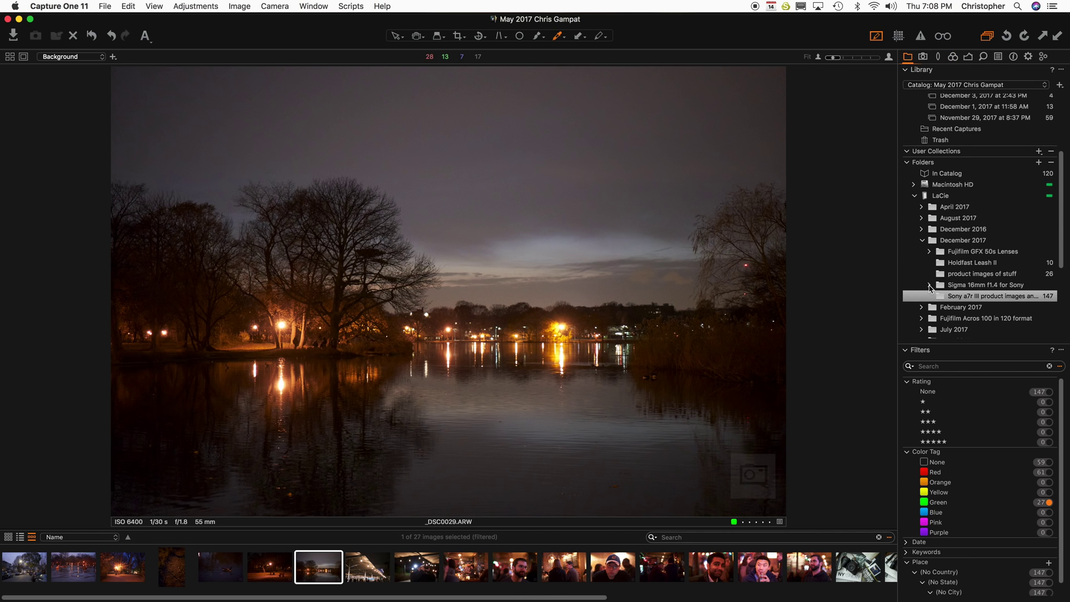
pyautogui.click(930, 277)
pyautogui.click(980, 288)
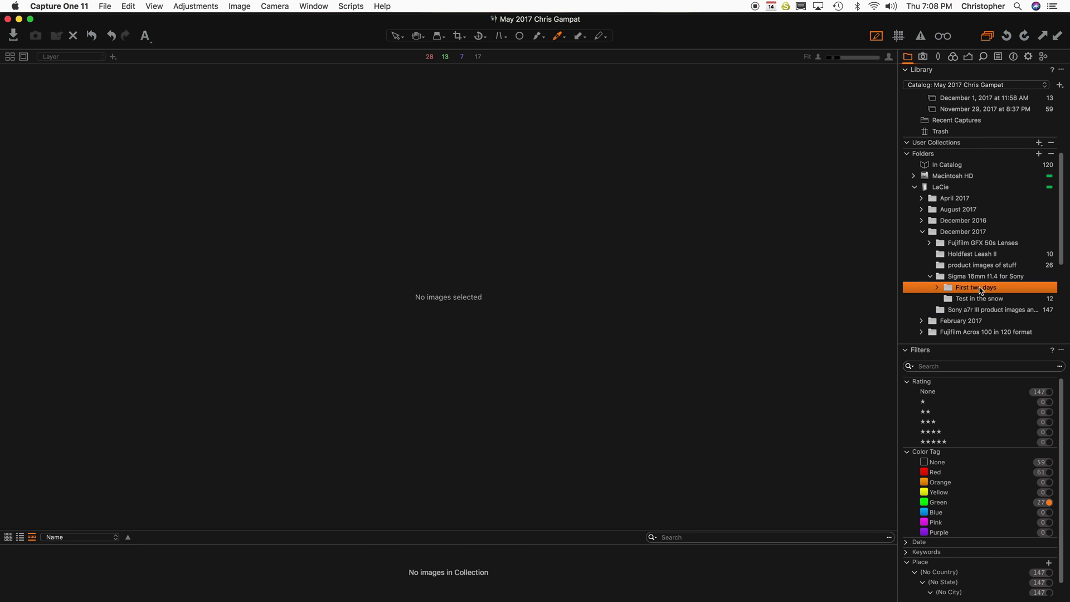
pyautogui.click(938, 288)
pyautogui.click(973, 299)
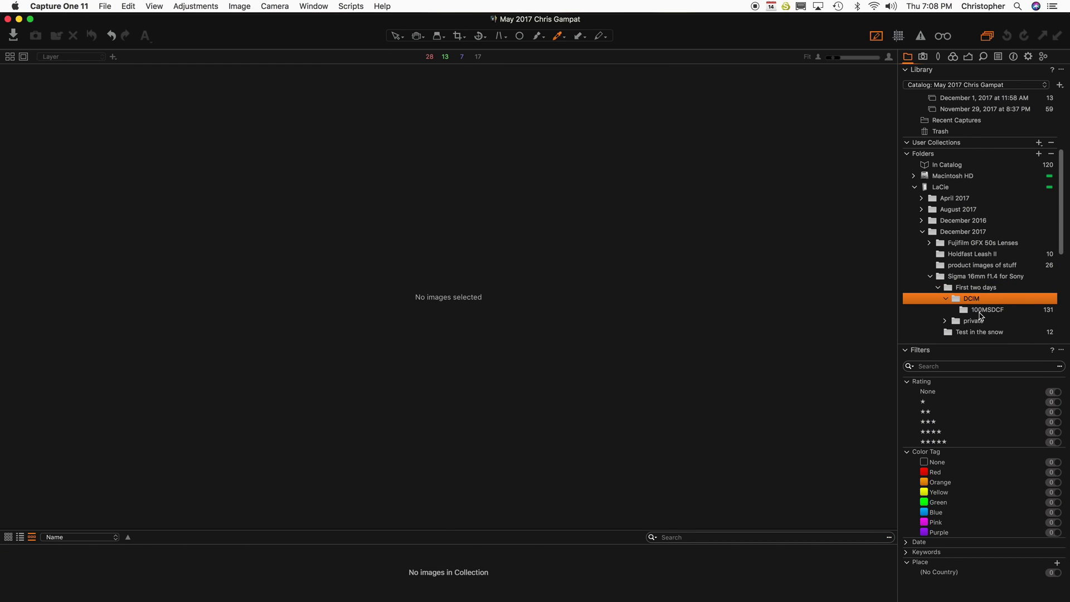
pyautogui.click(981, 310)
pyautogui.click(527, 572)
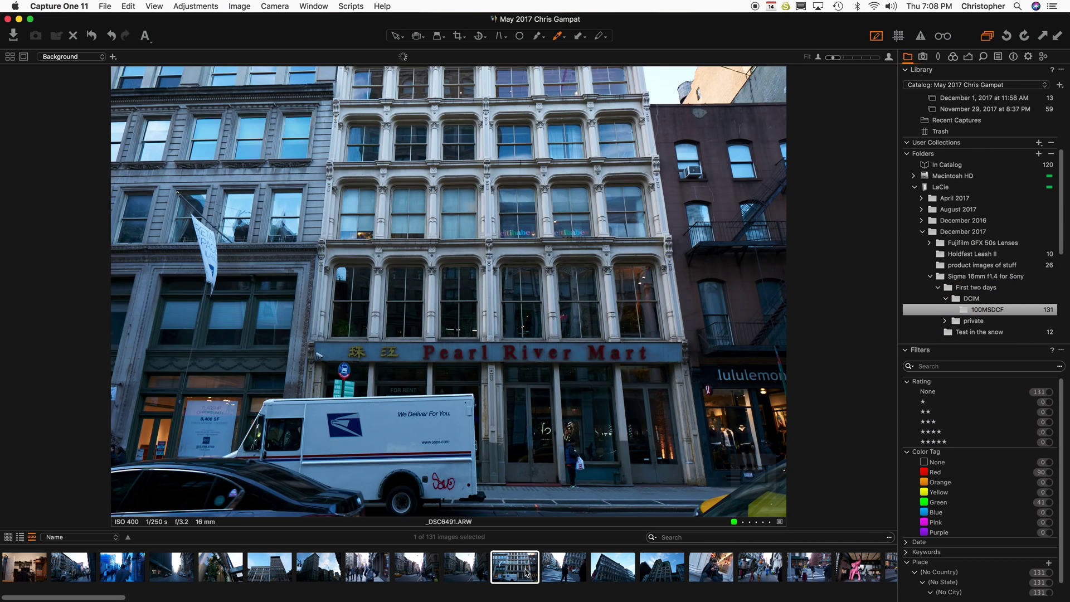
pyautogui.press('Right')
pyautogui.press('Left')
# - Set the Pearl River Mart photo's white balance to 5600 K
pyautogui.click(953, 57)
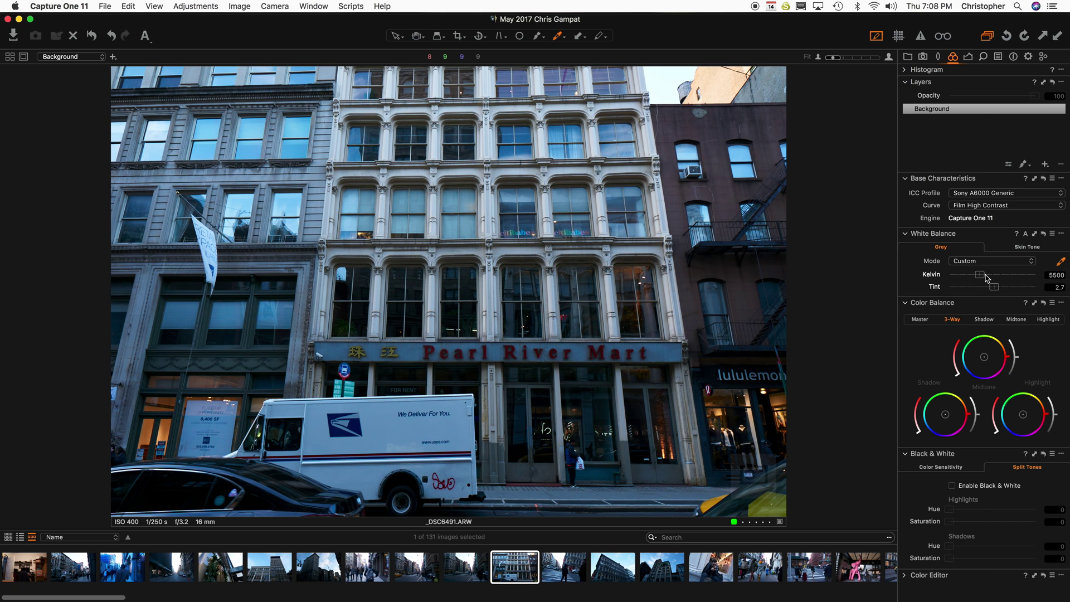
pyautogui.click(1056, 276)
pyautogui.press('Return')
# - Convert _DSC6491 to black and white, warm it to 6998 K, and darken reds and yellows
pyautogui.click(953, 486)
pyautogui.click(960, 470)
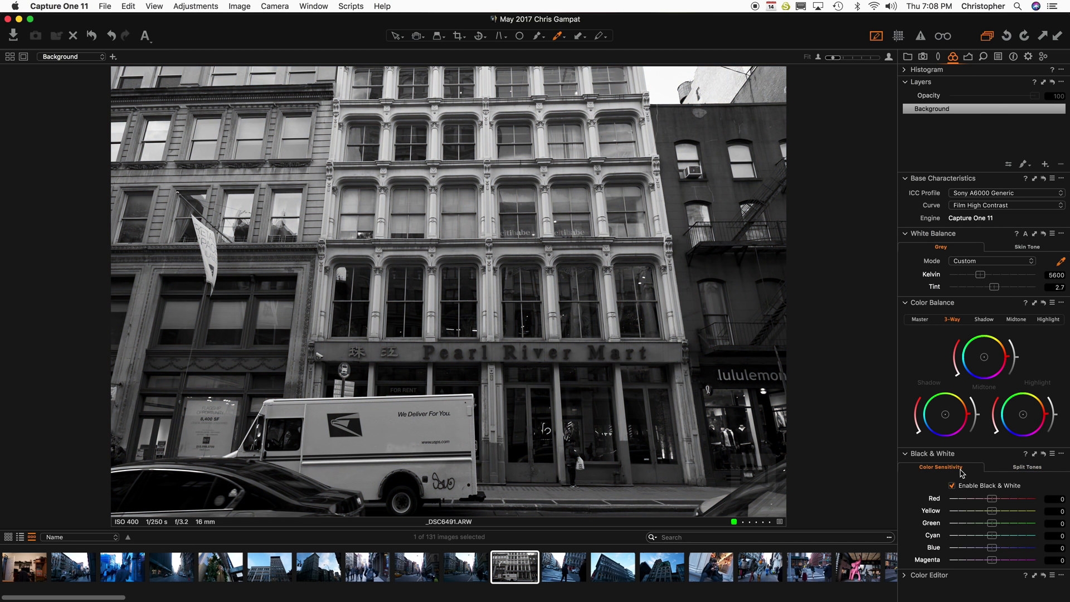
pyautogui.click(953, 486)
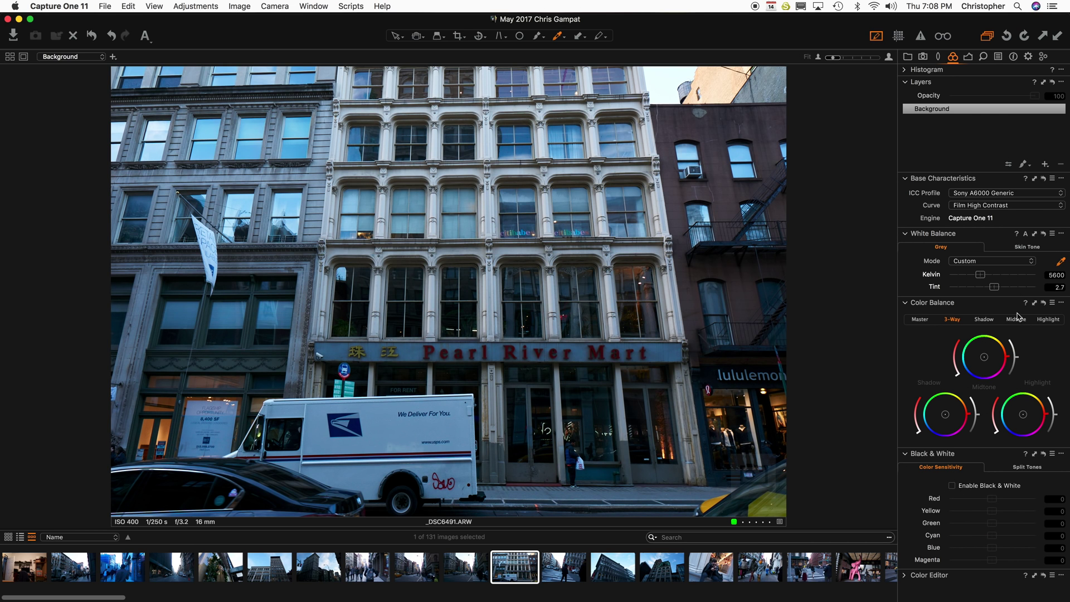
pyautogui.moveTo(984, 278); pyautogui.dragTo(991, 277)
pyautogui.click(954, 486)
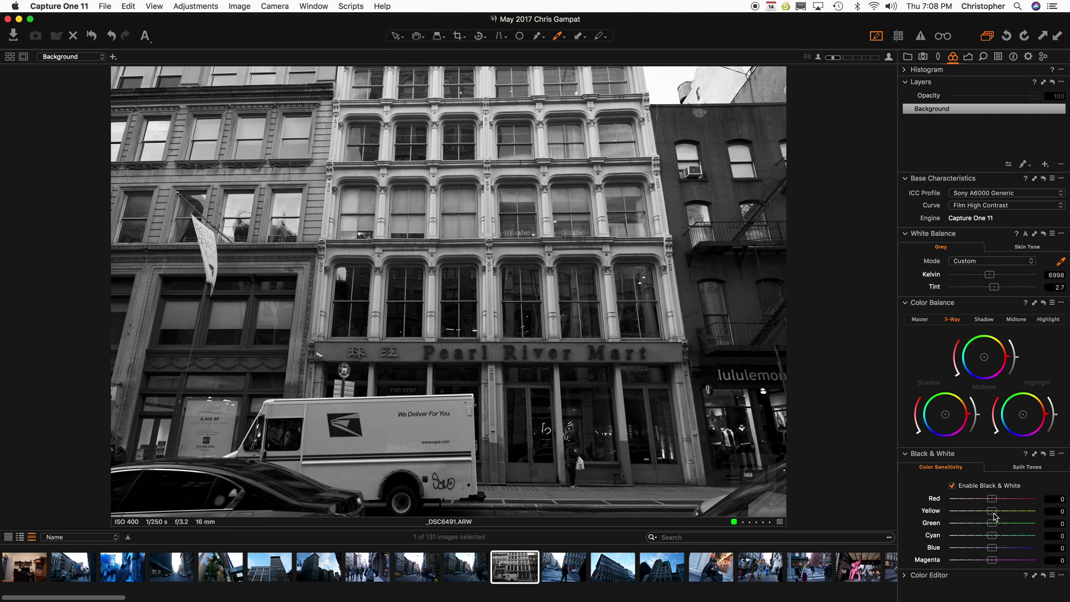
pyautogui.moveTo(995, 512)
pyautogui.mouseDown()
pyautogui.moveTo(950, 512)
pyautogui.moveTo(1025, 516)
pyautogui.moveTo(918, 513)
pyautogui.moveTo(979, 512)
pyautogui.mouseUp()
pyautogui.moveTo(992, 500); pyautogui.dragTo(992, 551)
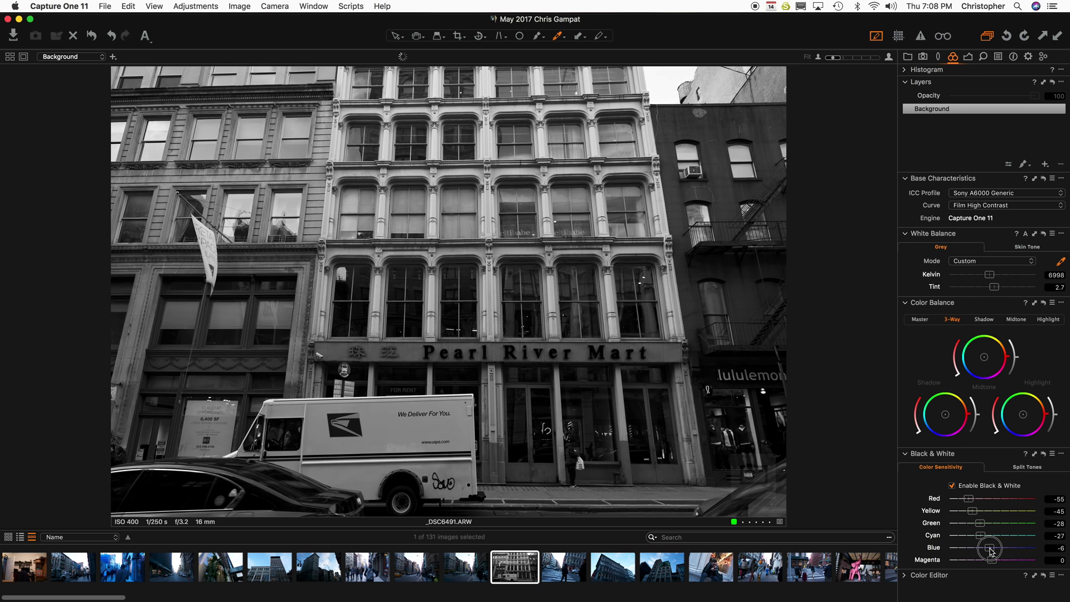
# - Return the Pearl River Mart photo's white balance to 5600 K
pyautogui.click(1056, 275)
pyautogui.press('super+a')
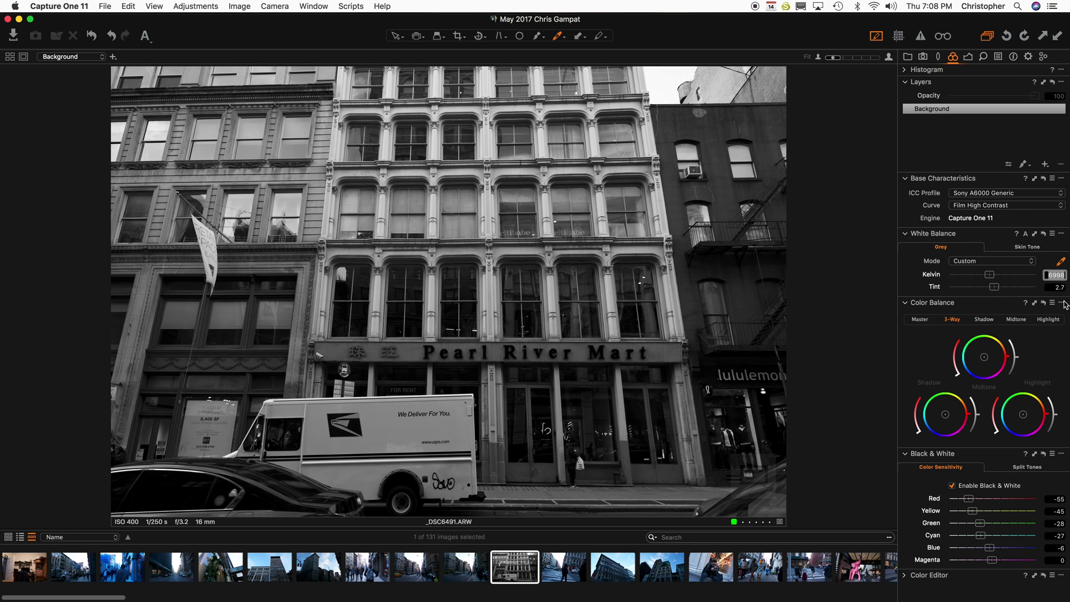
pyautogui.write('5600')
pyautogui.press('Return')
# - Rebalance the black-and-white mix to Red -3 and Blue -52
pyautogui.click(955, 488)
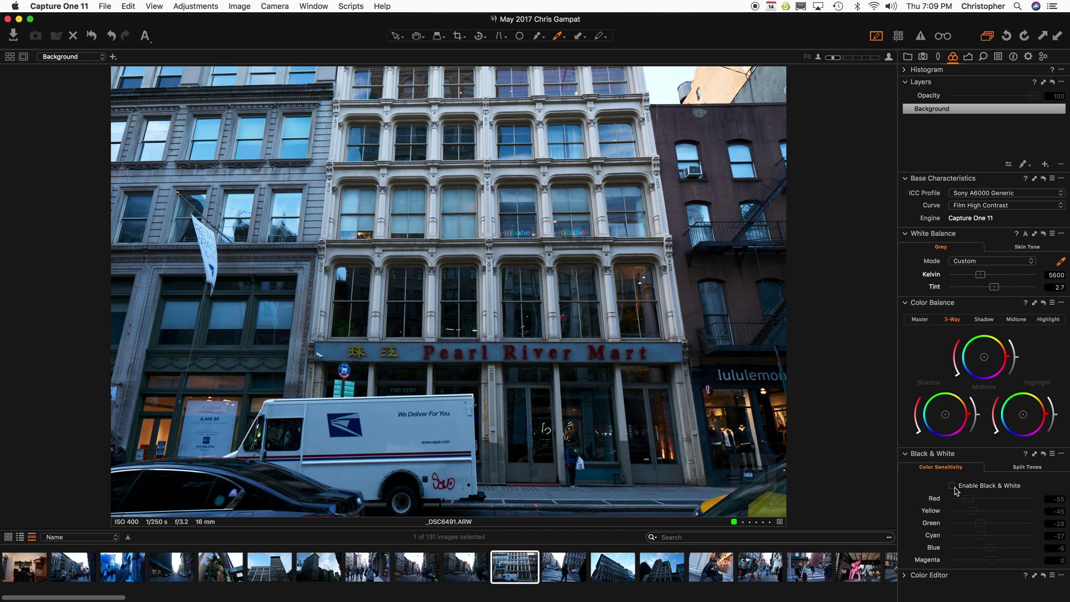
pyautogui.click(954, 487)
pyautogui.moveTo(973, 502); pyautogui.dragTo(996, 513)
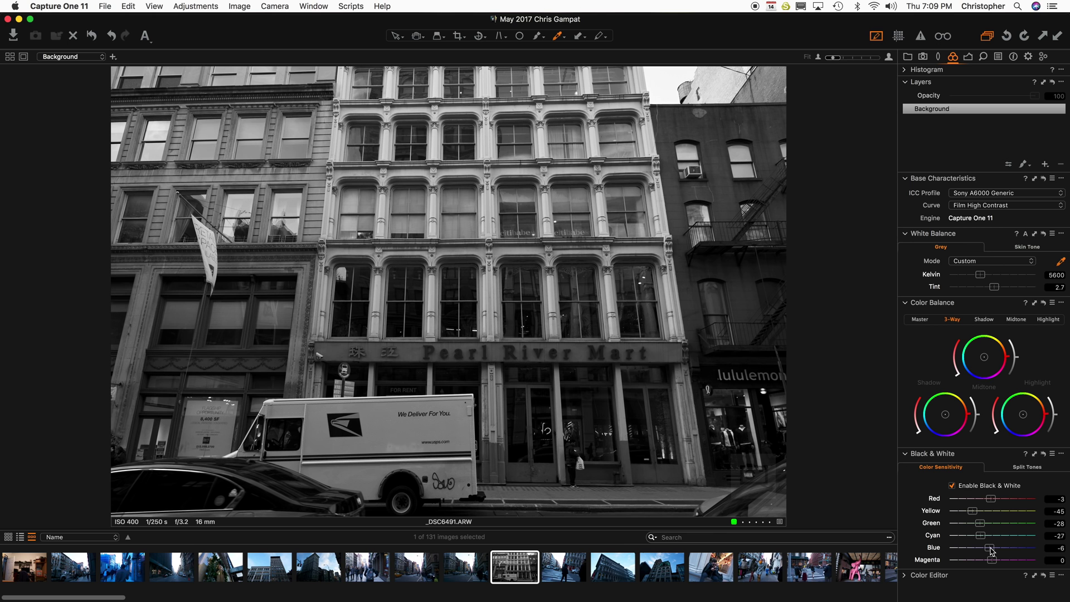
pyautogui.moveTo(992, 552); pyautogui.dragTo(989, 526)
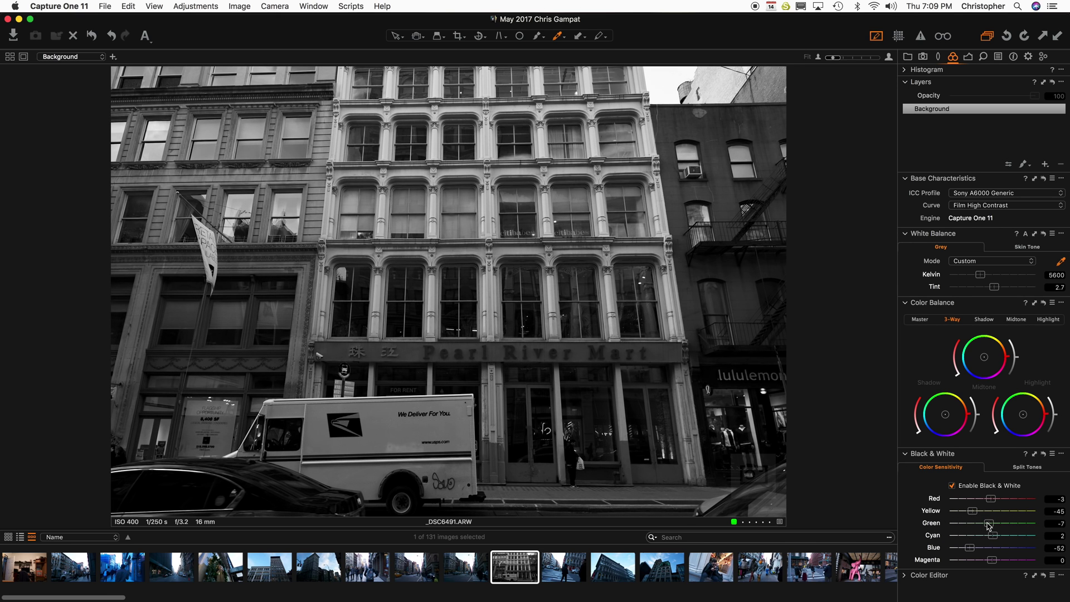
# - Split-tone _DSC6491 sepia: highlights hue 33 saturation 25, shadows hue 37 saturation 34
pyautogui.click(969, 57)
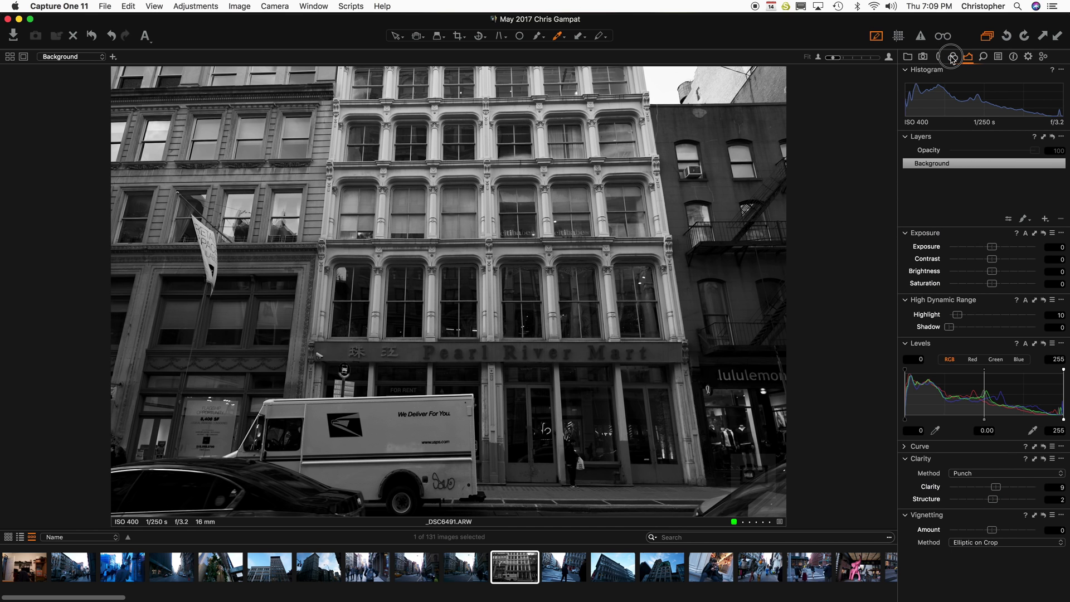
pyautogui.click(954, 56)
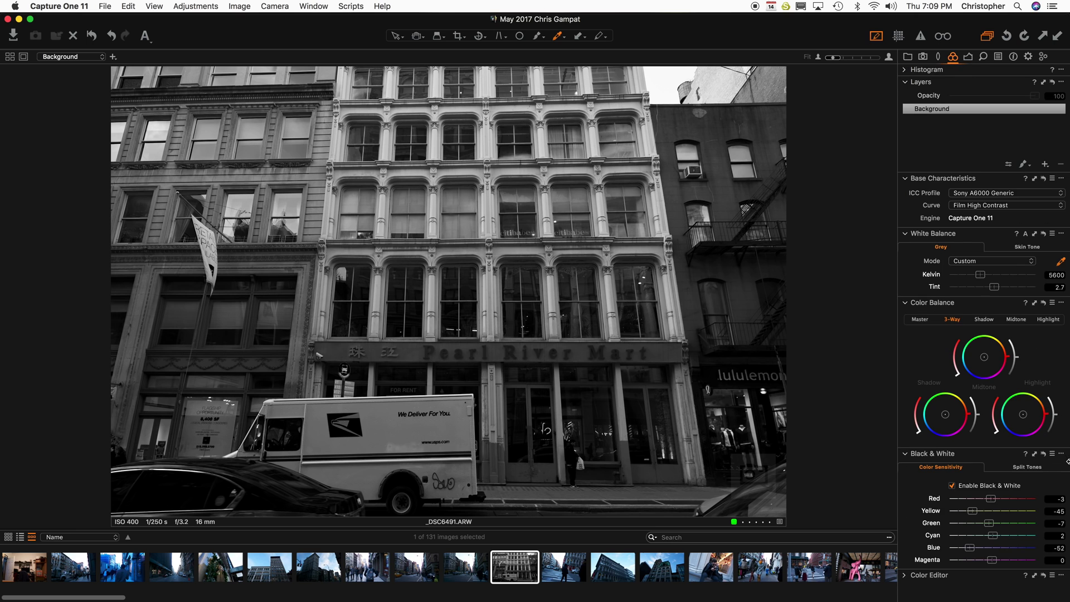
pyautogui.click(1032, 468)
pyautogui.moveTo(950, 509); pyautogui.dragTo(971, 522)
pyautogui.moveTo(950, 560); pyautogui.dragTo(981, 564)
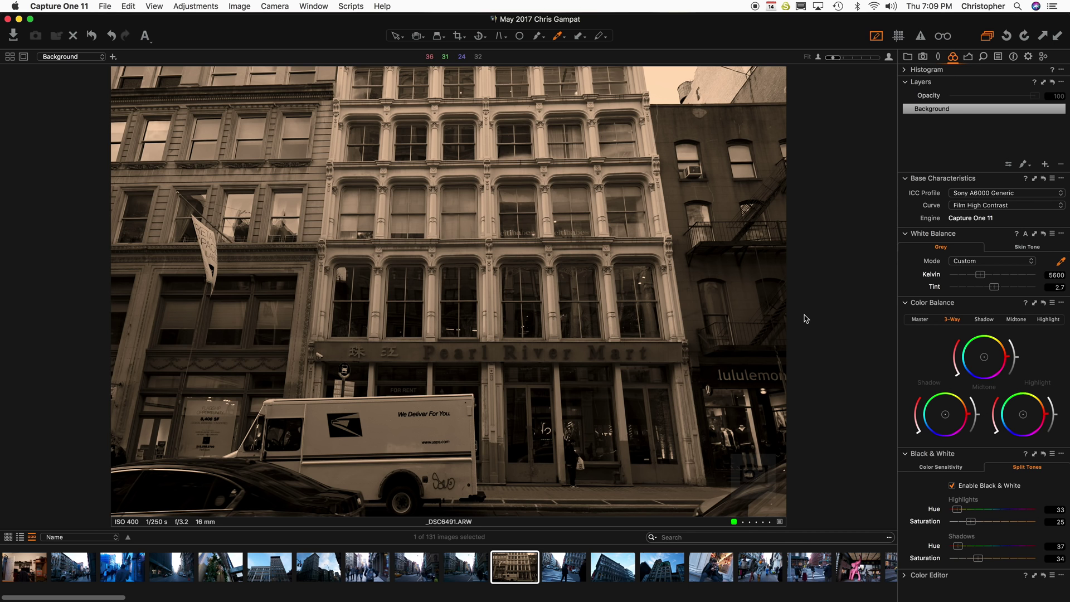
# - Select _DSC6493.ARW, the ornate corner building against blue sky
pyautogui.click(580, 575)
pyautogui.press('Right')
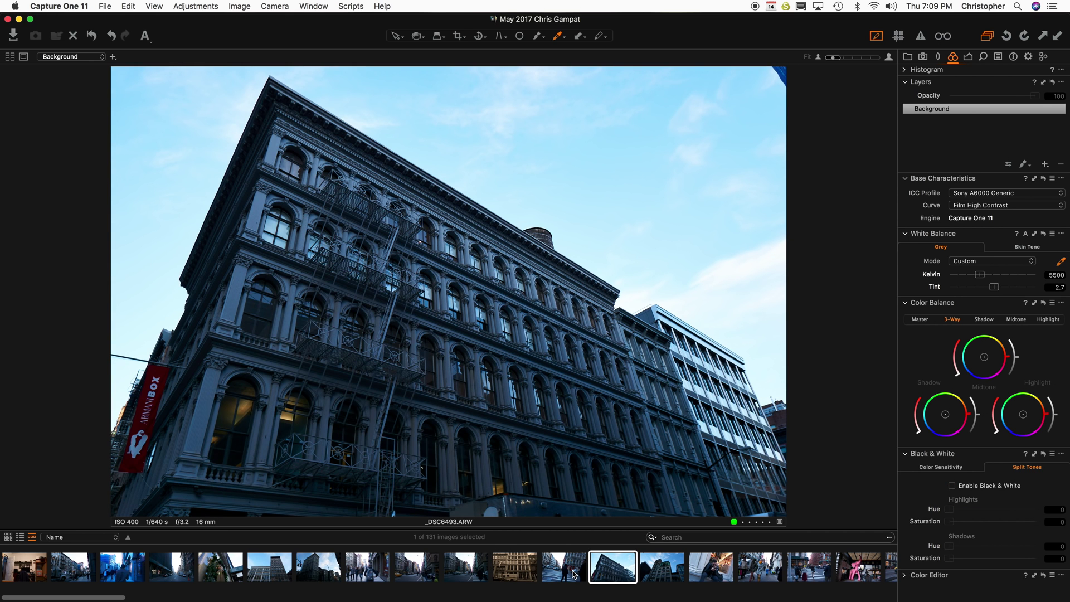